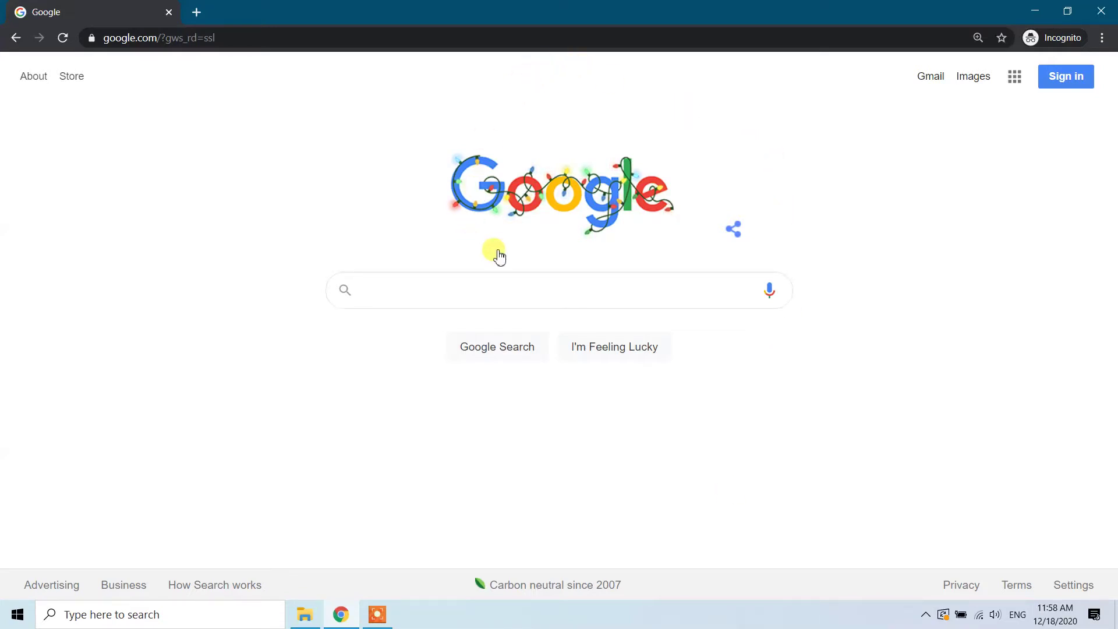
- Search Google for 'java jdk download' using the autocomplete suggestion for 'java jdk'
left_click(412, 285)
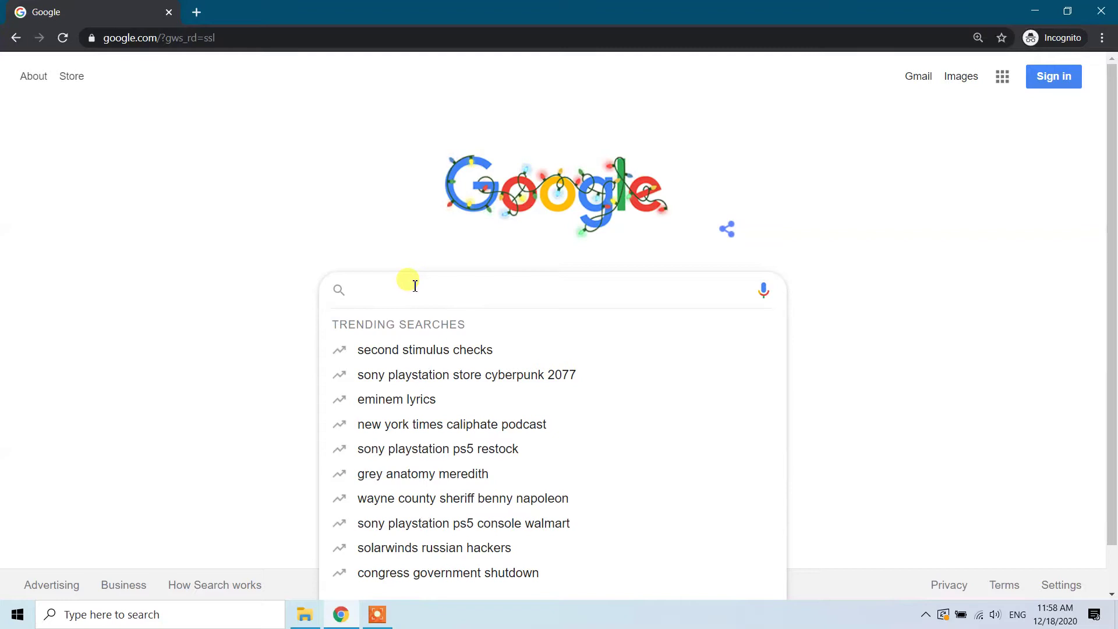
type("jav")
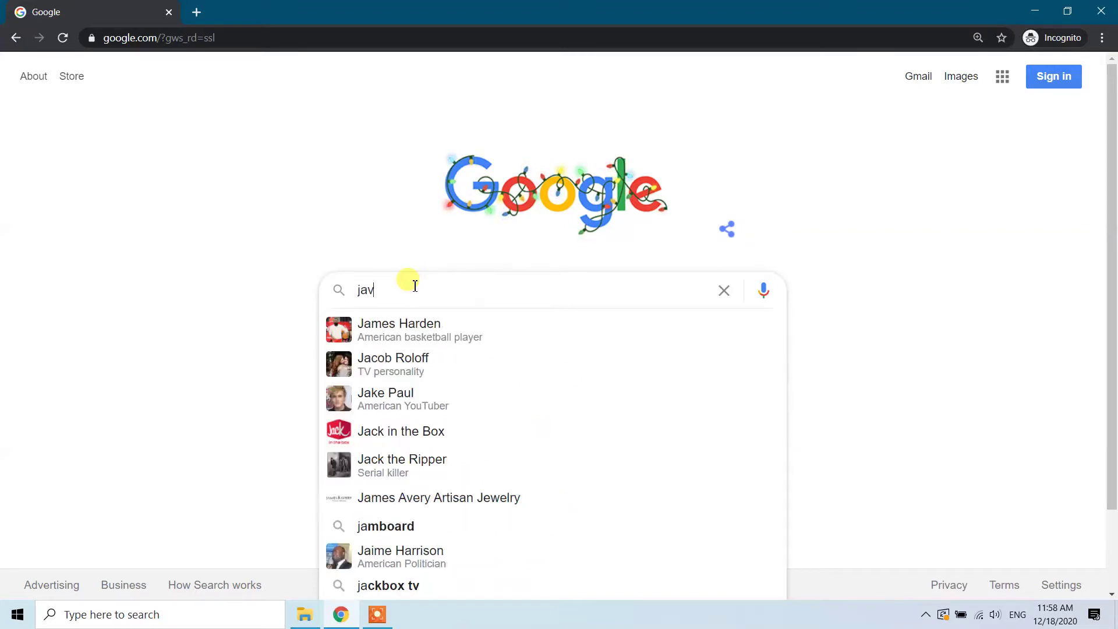
type("a jdk")
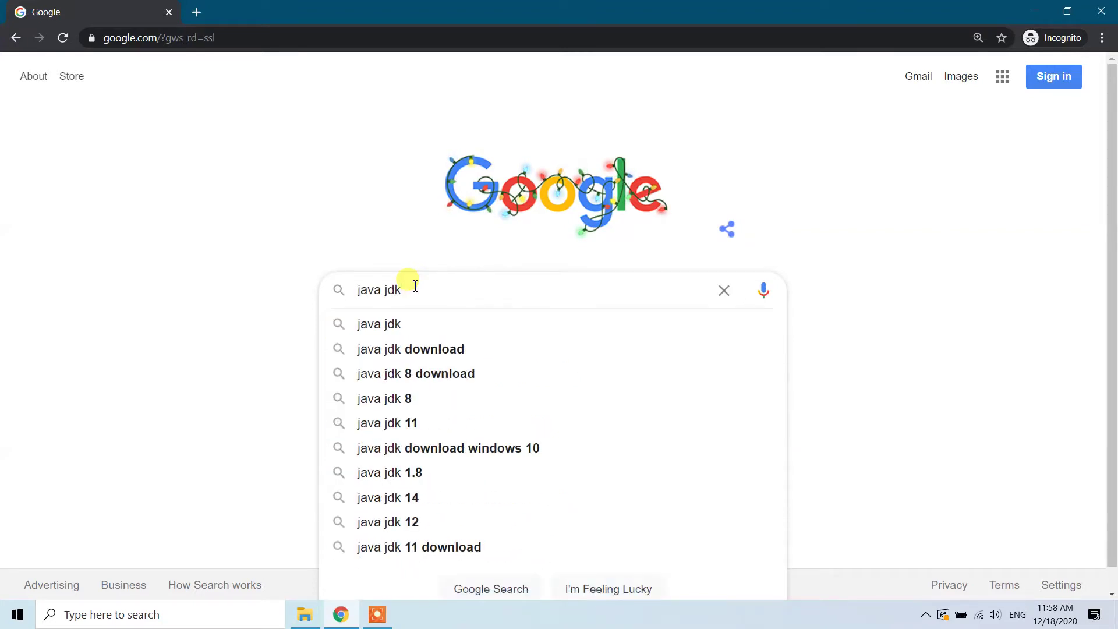
key("Down")
key("Down")
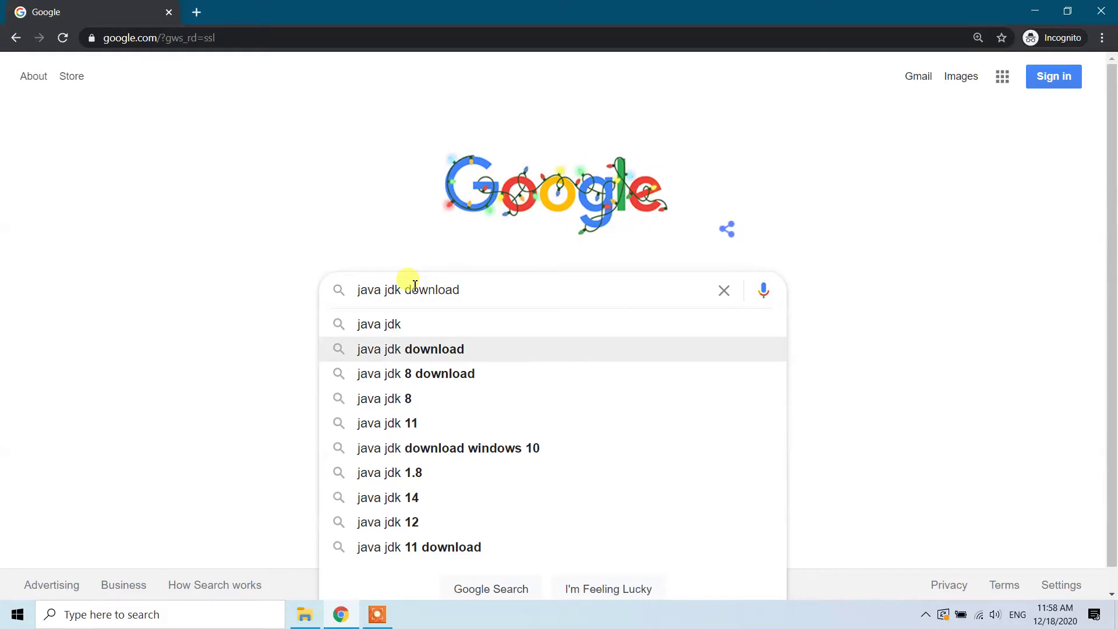
key("Return")
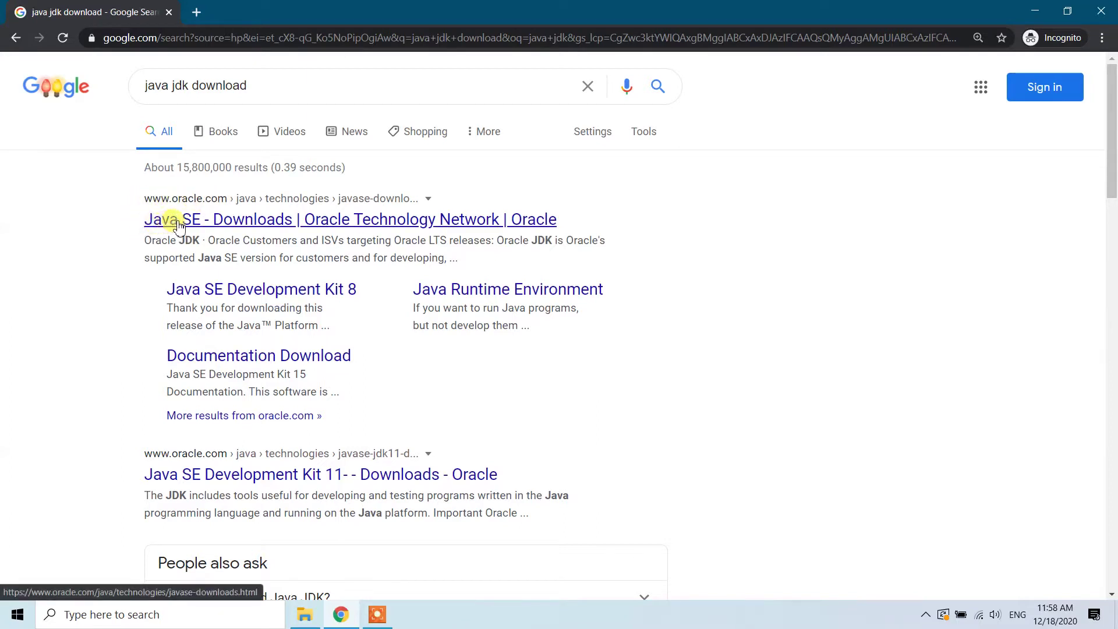
- Open Oracle's Java SE Downloads page from the results and browse it down and back up
left_click(360, 226)
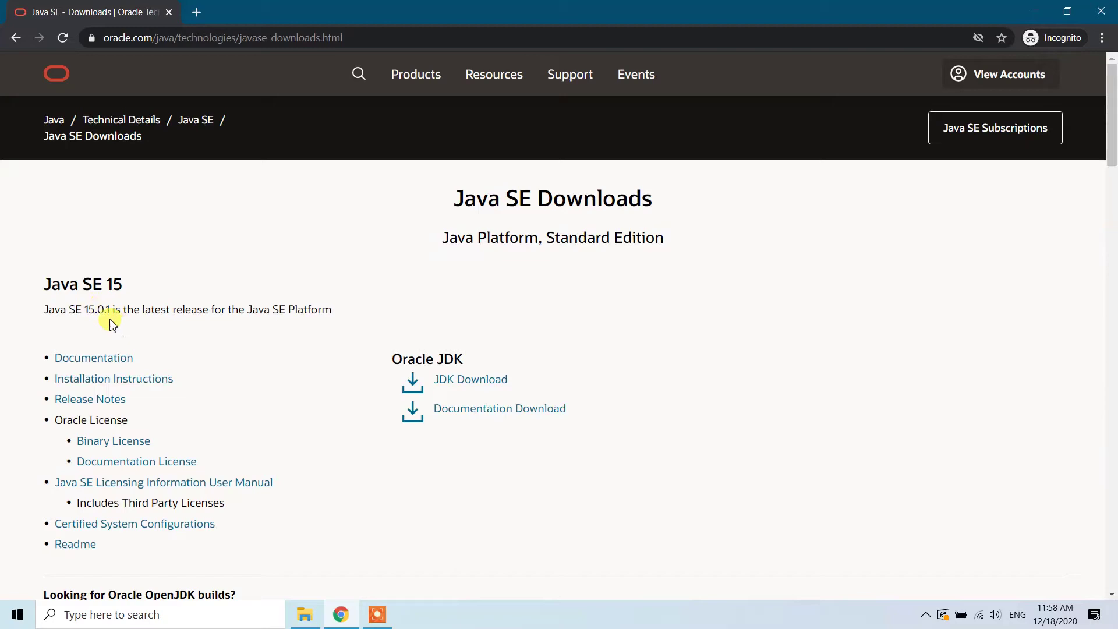
scroll(112, 324, "down", 2)
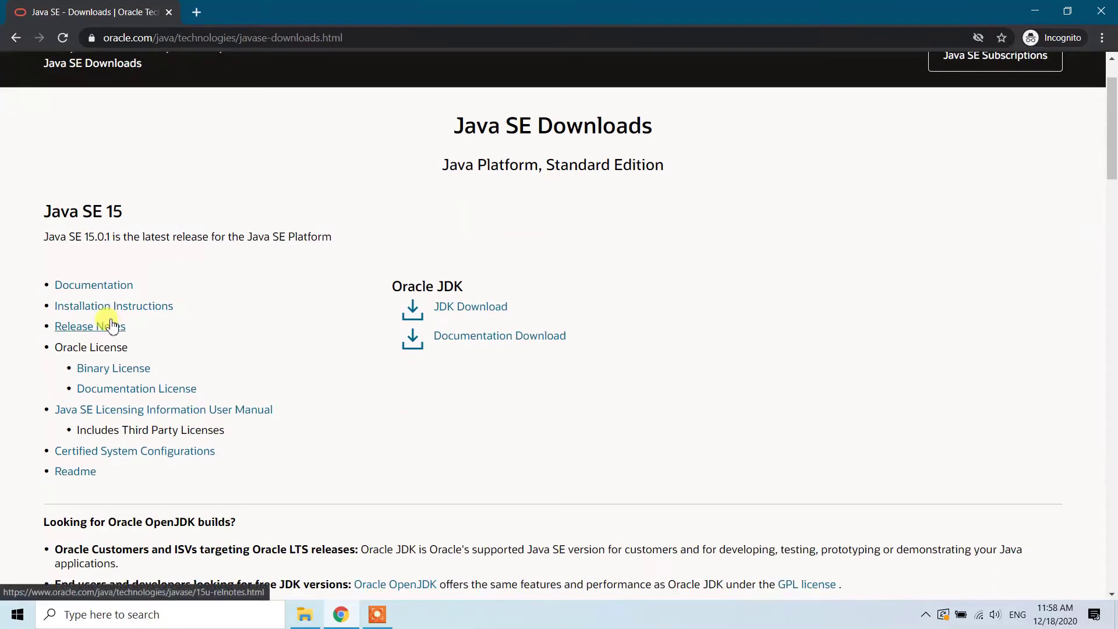
scroll(112, 325, "down", 7)
scroll(113, 325, "down", 1)
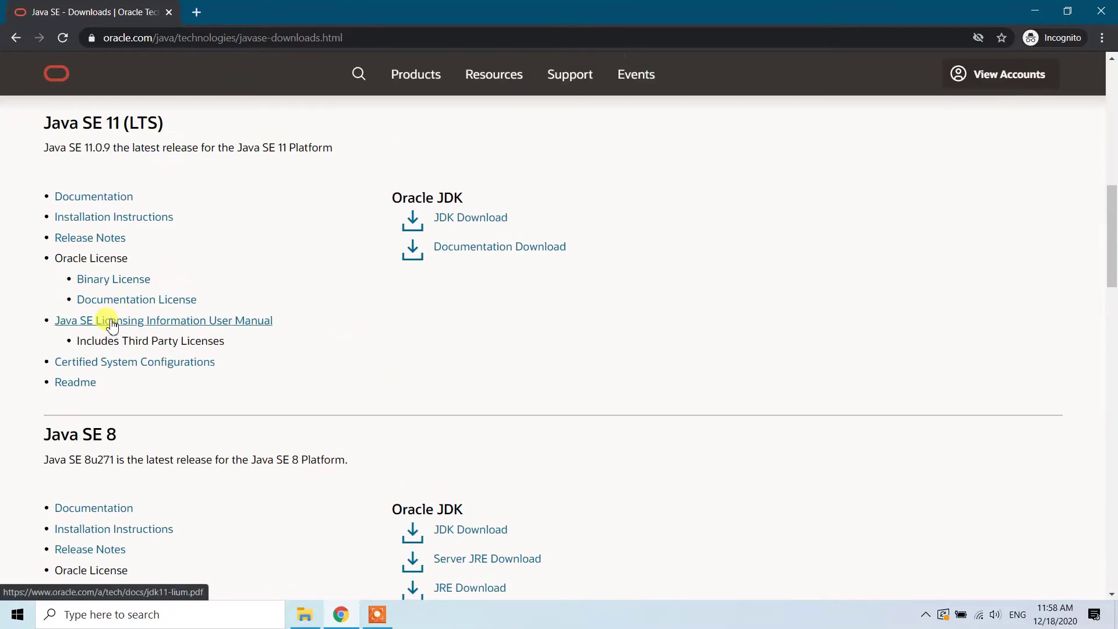
scroll(113, 324, "down", 15)
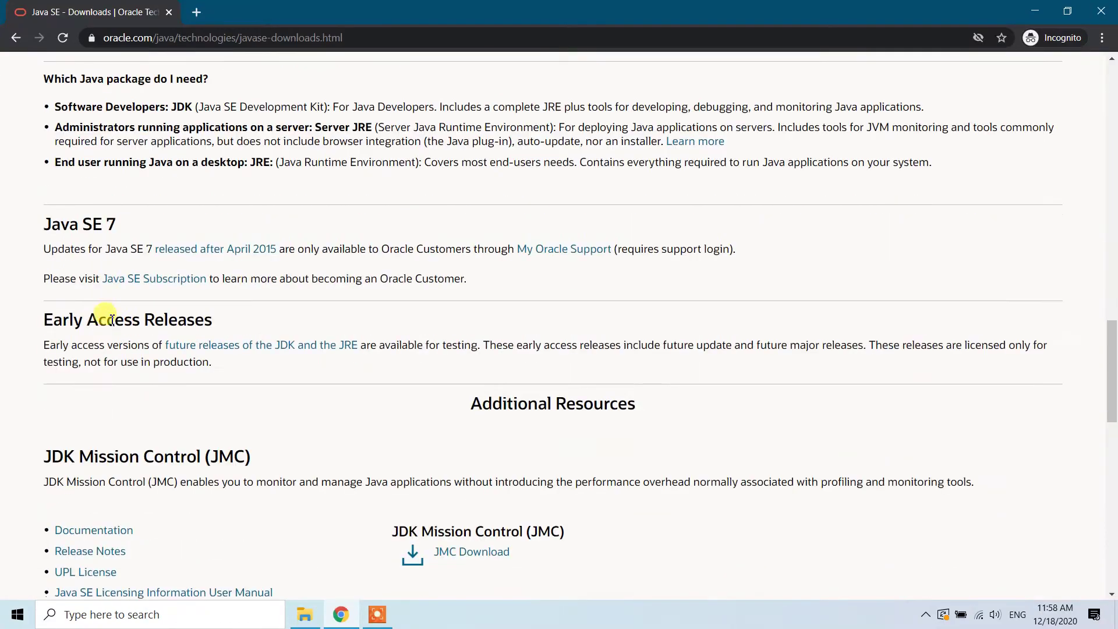
scroll(112, 319, "down", 10)
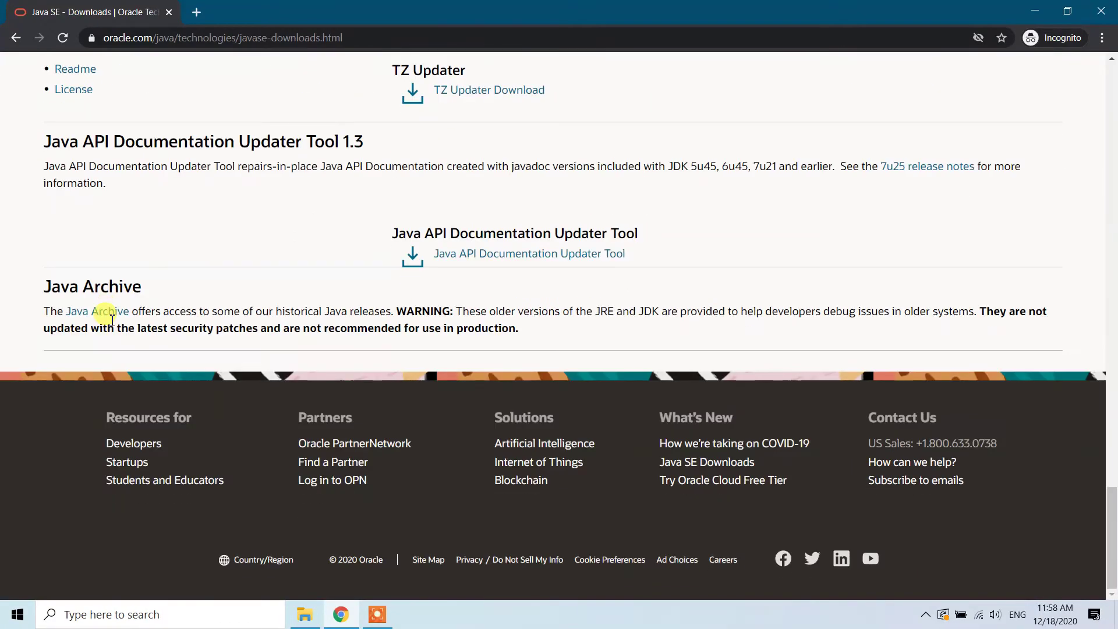
scroll(112, 320, "up", 2)
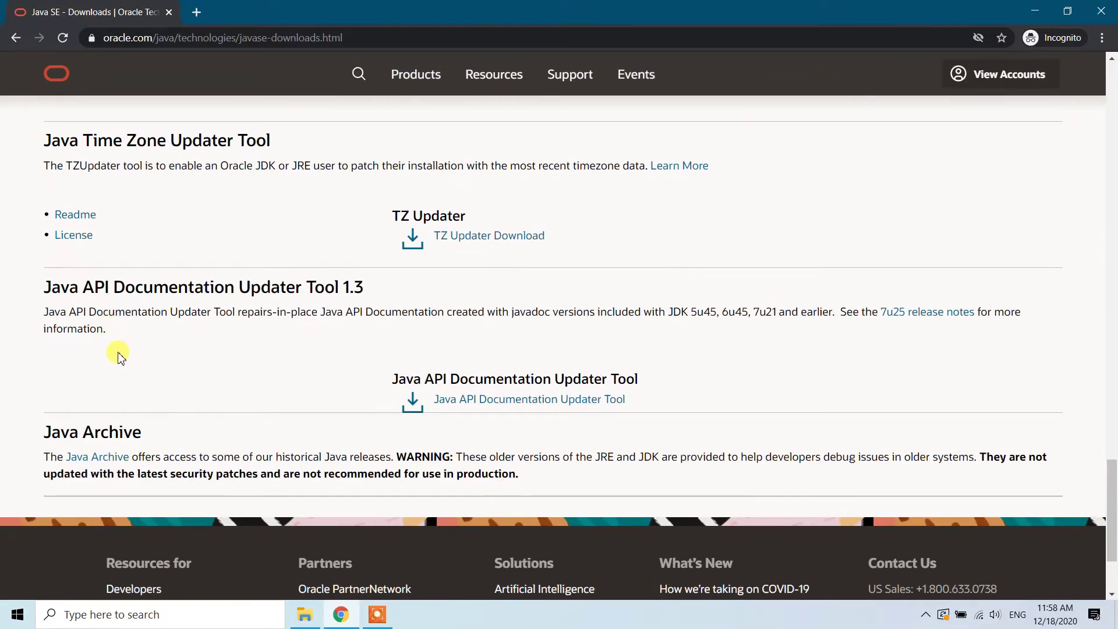
scroll(117, 352, "up", 8)
scroll(121, 362, "up", 6)
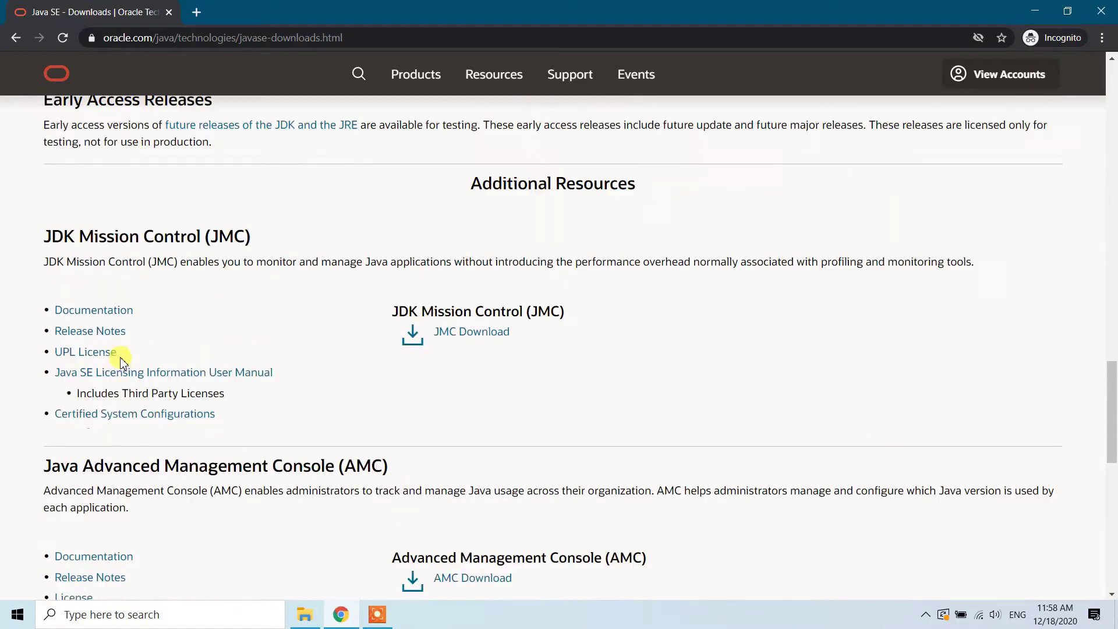
scroll(121, 361, "up", 16)
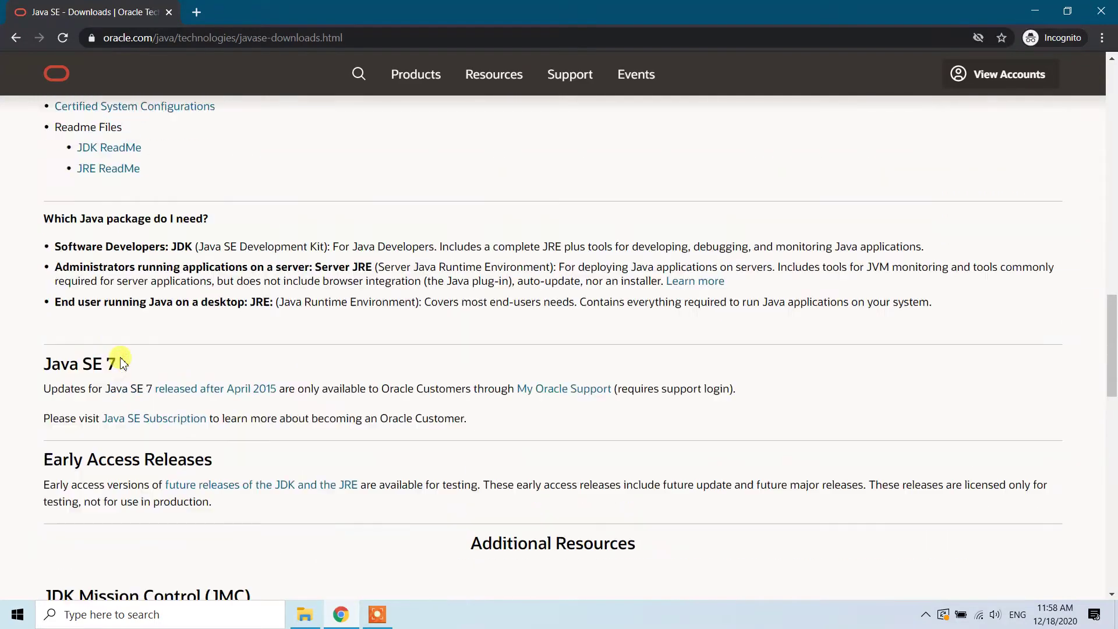
scroll(120, 359, "up", 6)
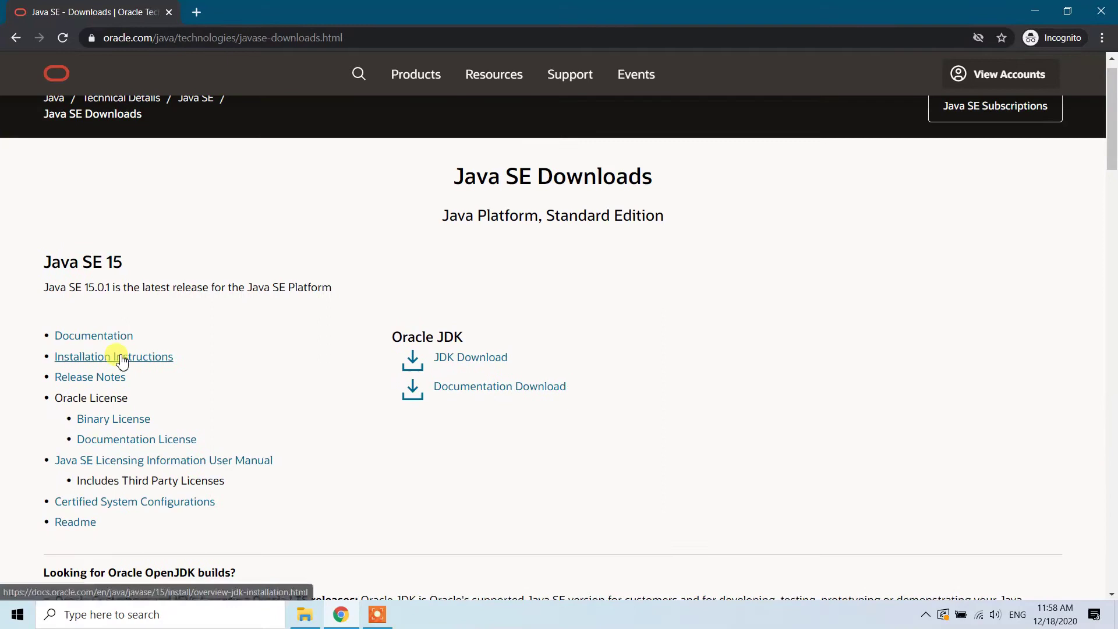
- Open the JDK 15 downloads page and scroll to the Windows x64 Installer row
left_click(460, 359)
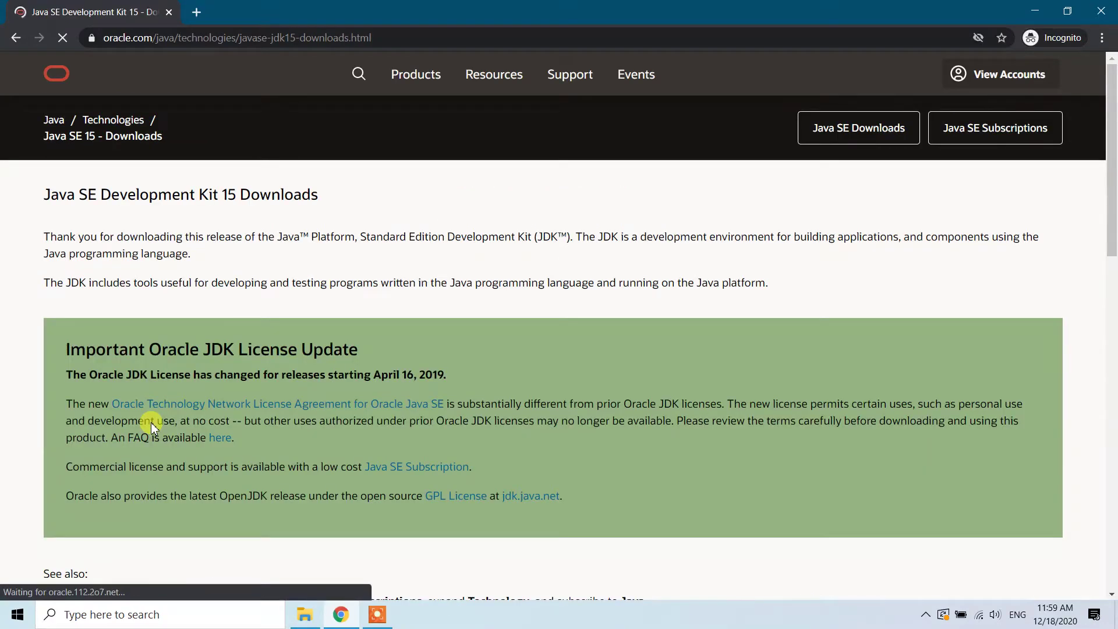
scroll(153, 427, "down", 8)
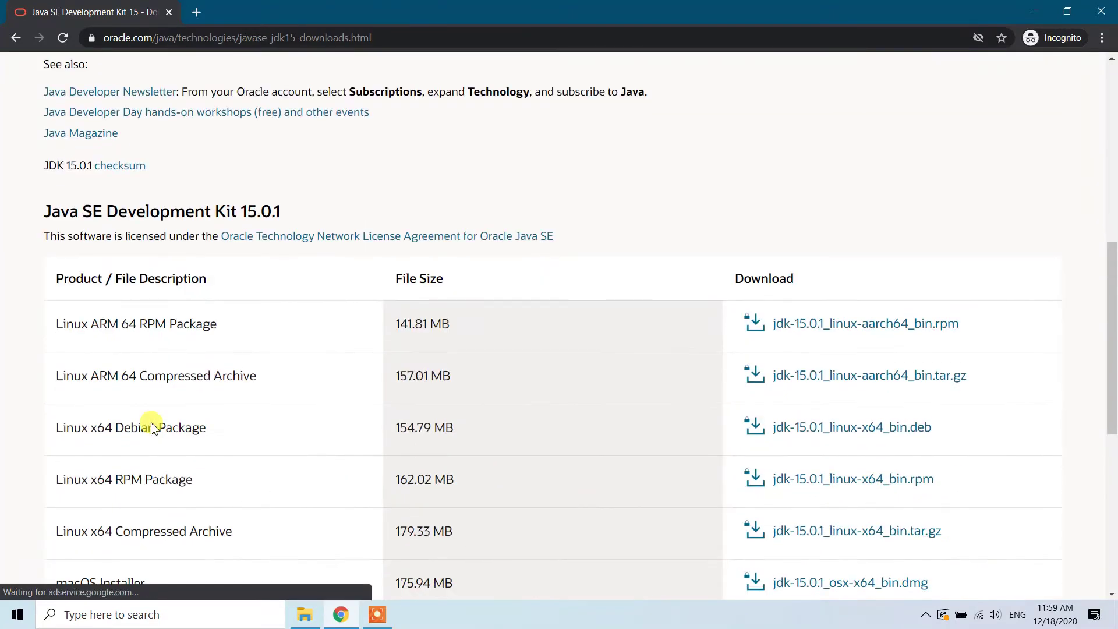
scroll(152, 426, "down", 3)
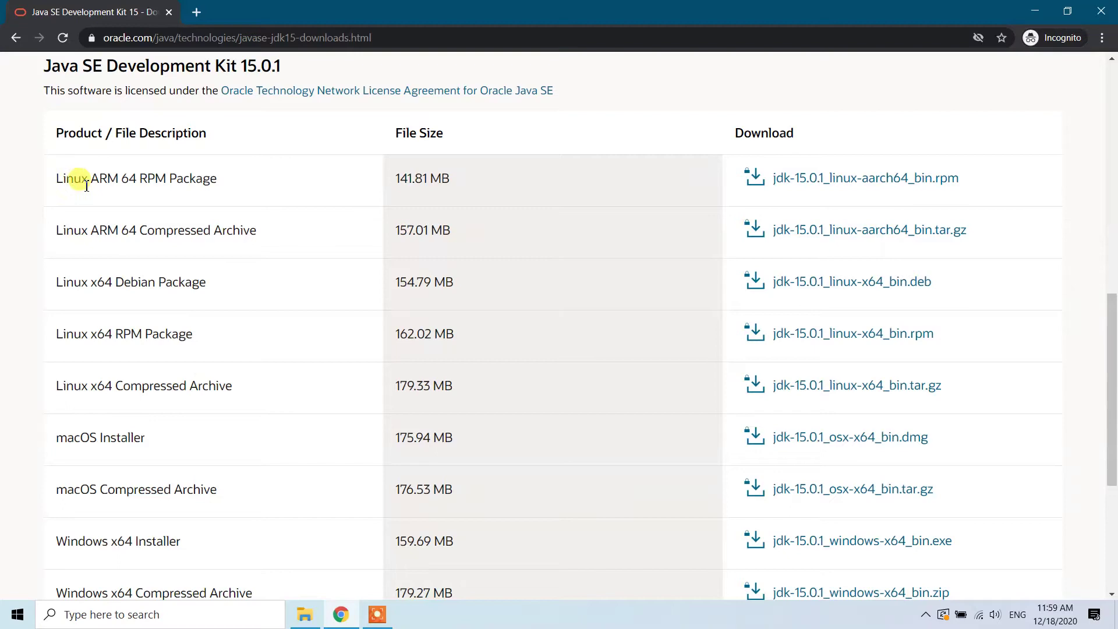
scroll(174, 340, "down", 3)
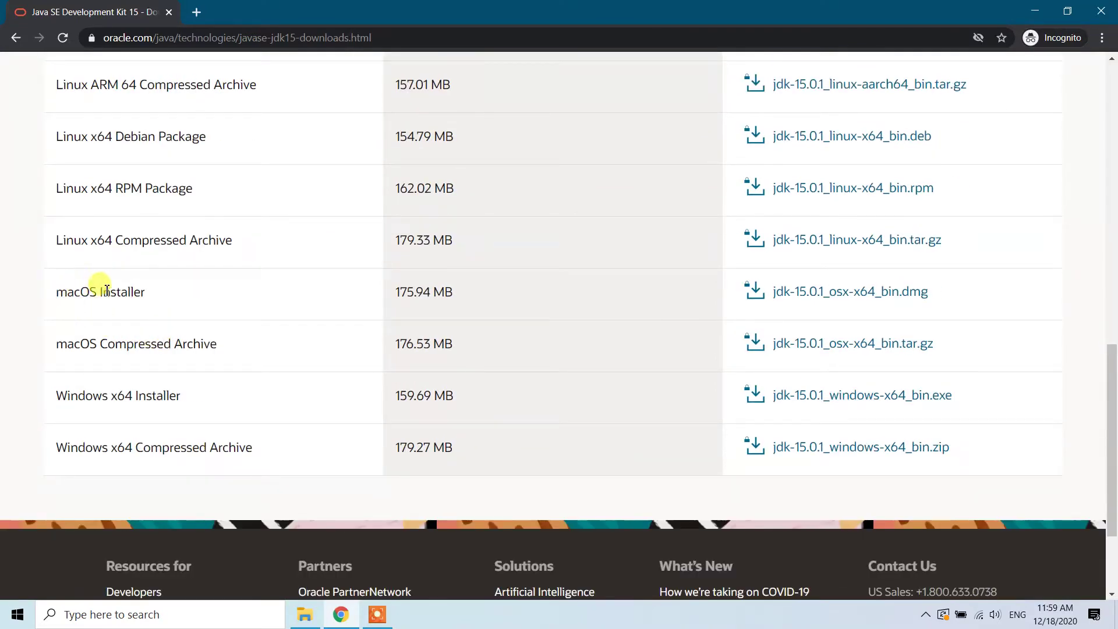
scroll(30, 379, "down", 2)
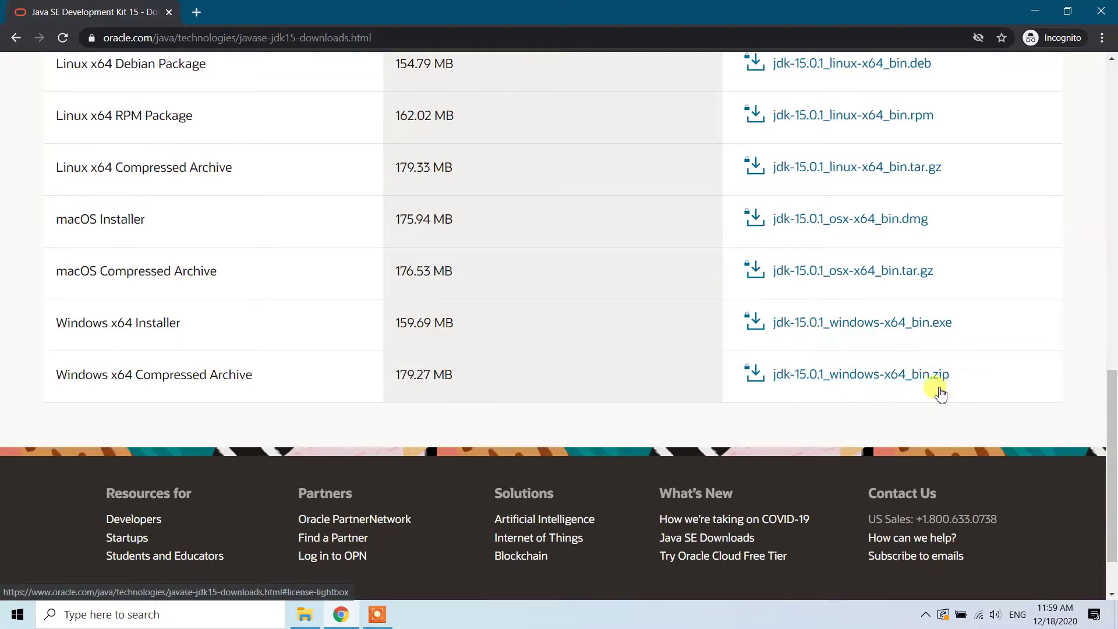
- Accept the license, download and launch jdk-15.0.1_windows-x64_bin.exe, then close the license prompt
left_click(806, 324)
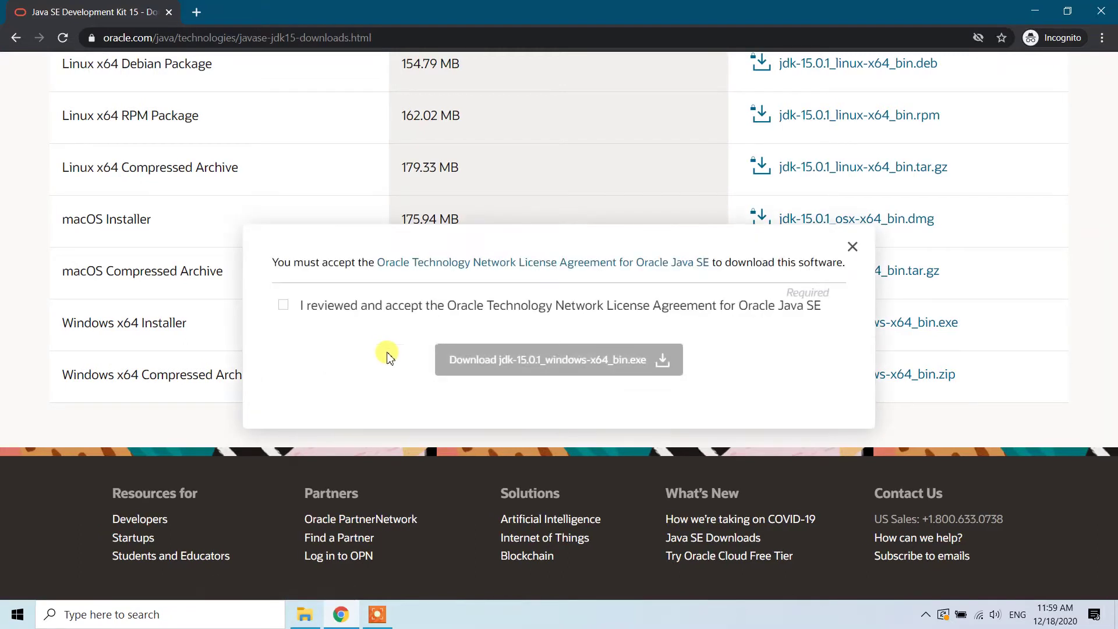
left_click(284, 305)
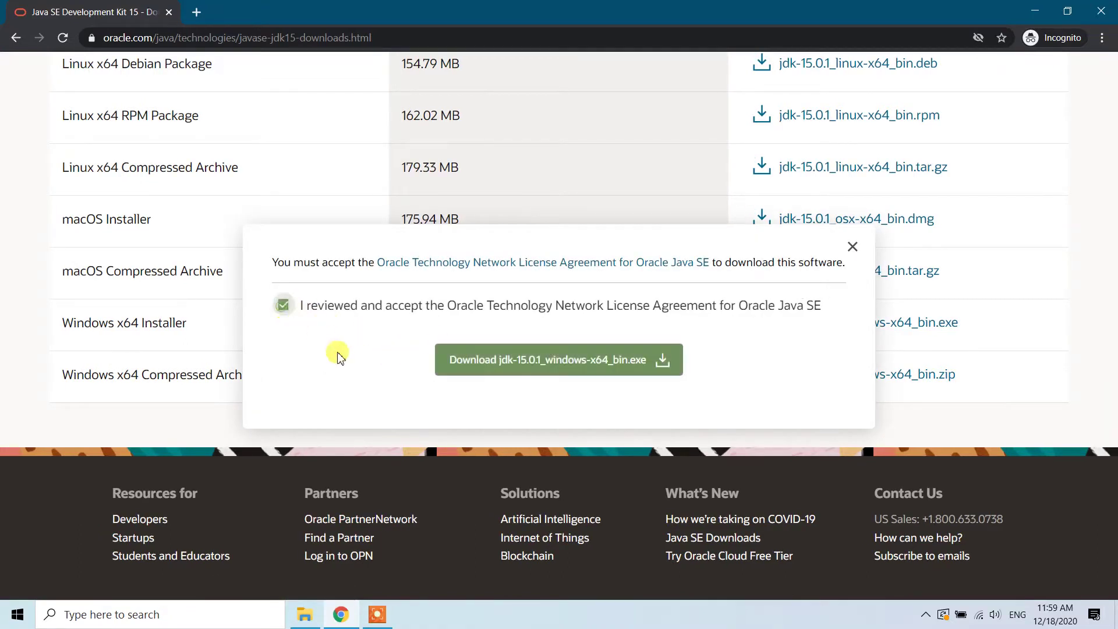
left_click(523, 366)
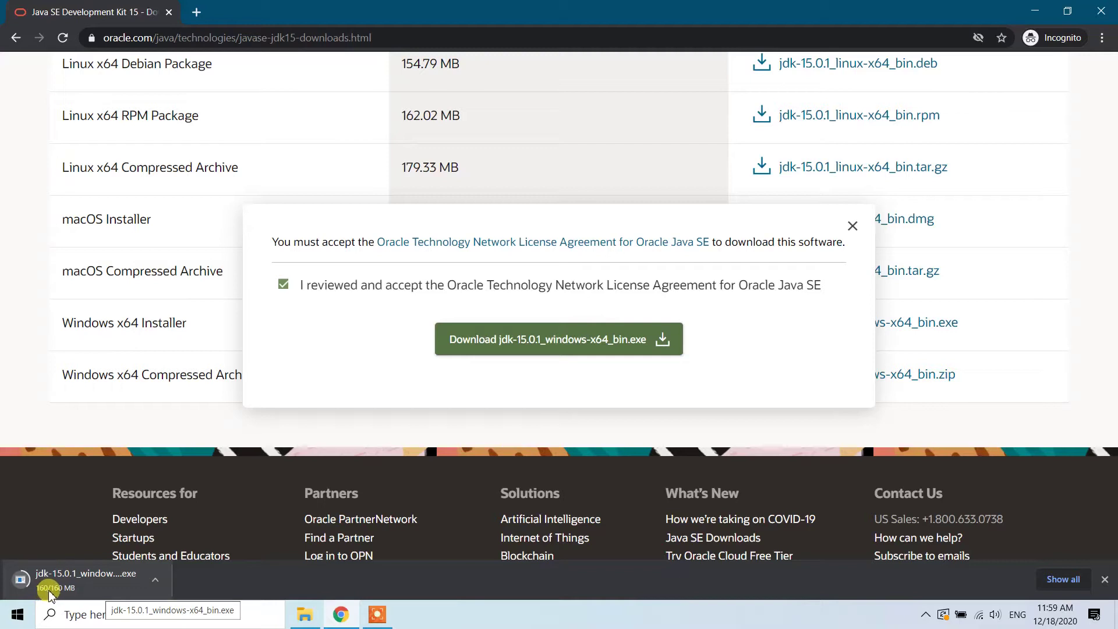
left_click(119, 581)
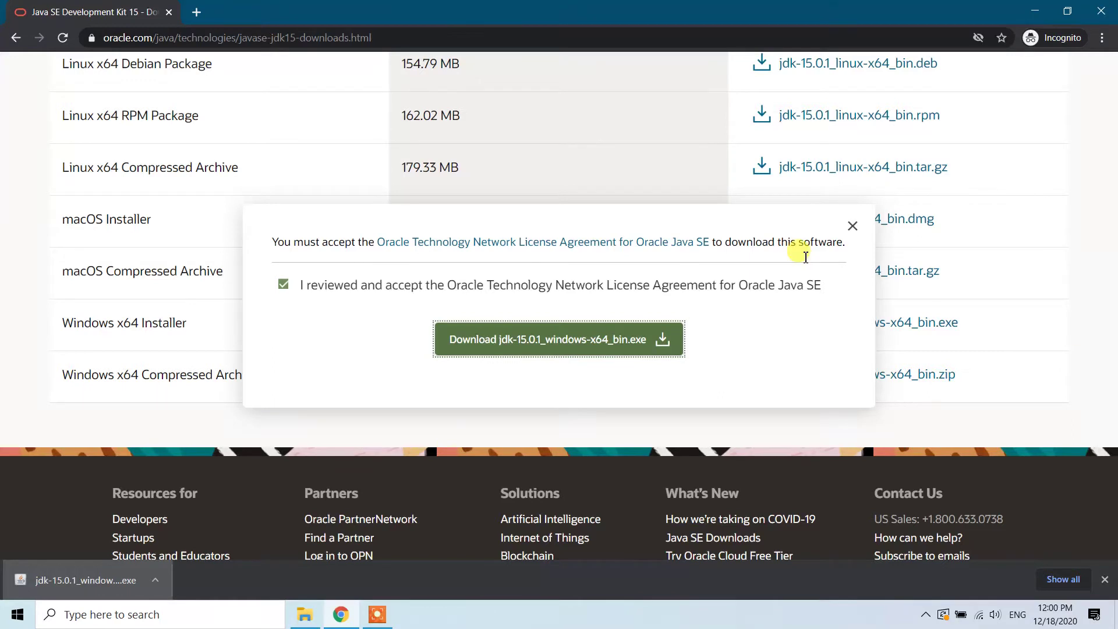
left_click(854, 250)
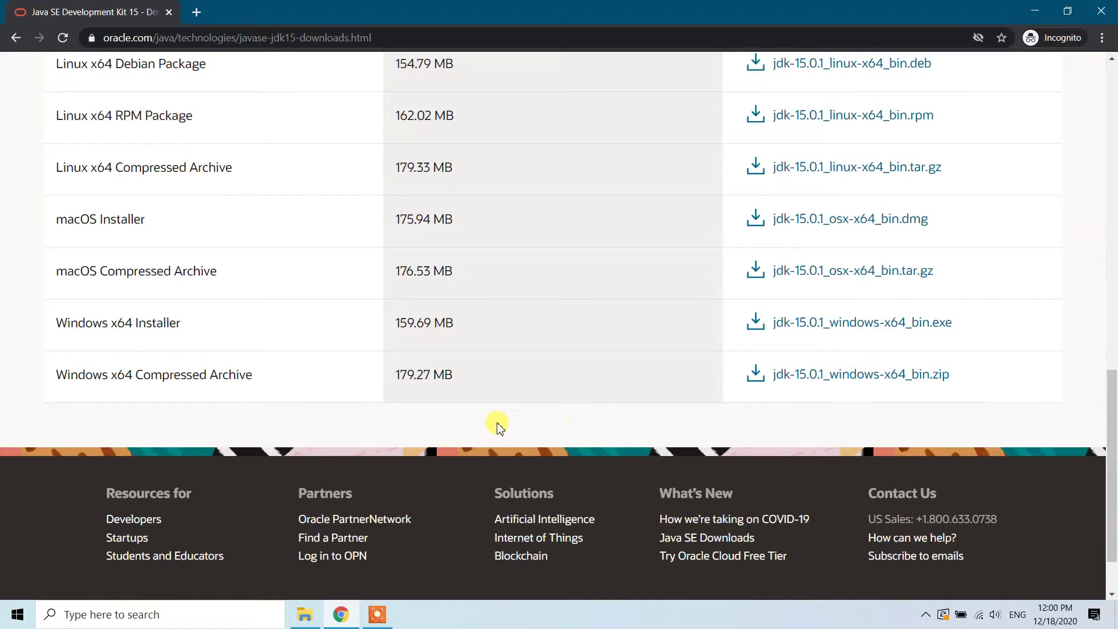
- Install JDK 15.0.1 to the default C:\Program Files\Java\jdk-15.0.1\ folder and close the wizard
mouse_move(390, 621)
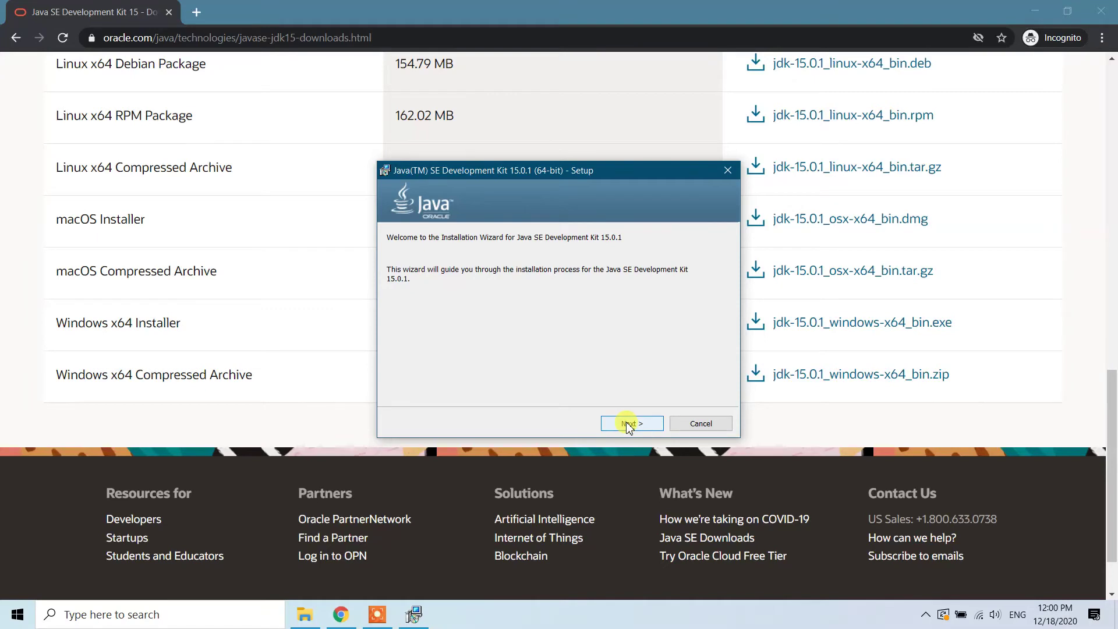
left_click(629, 424)
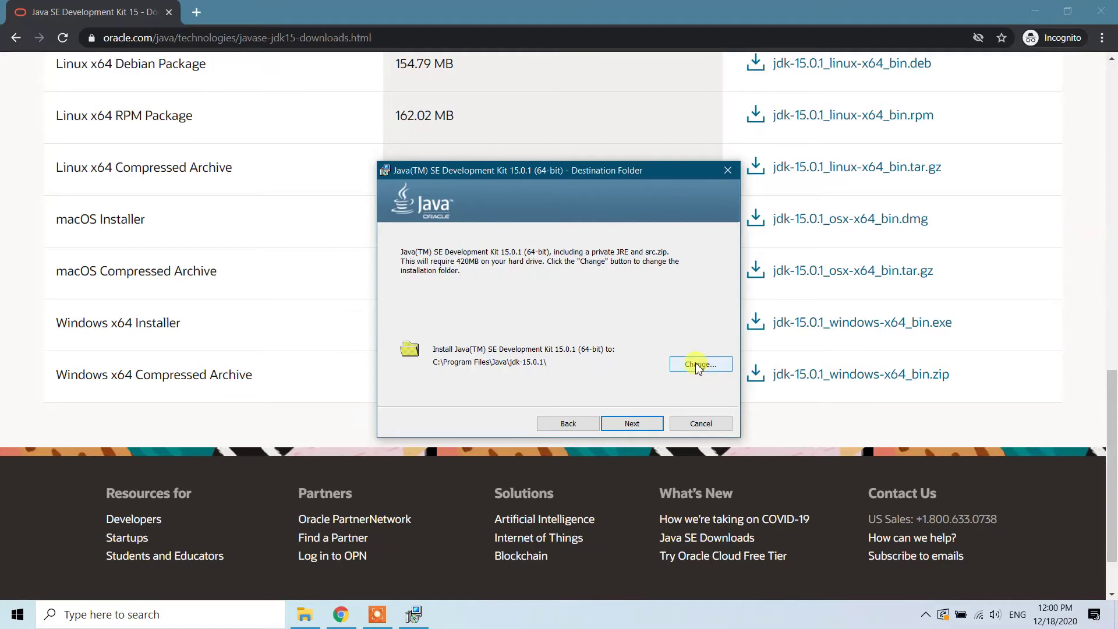
left_click(635, 425)
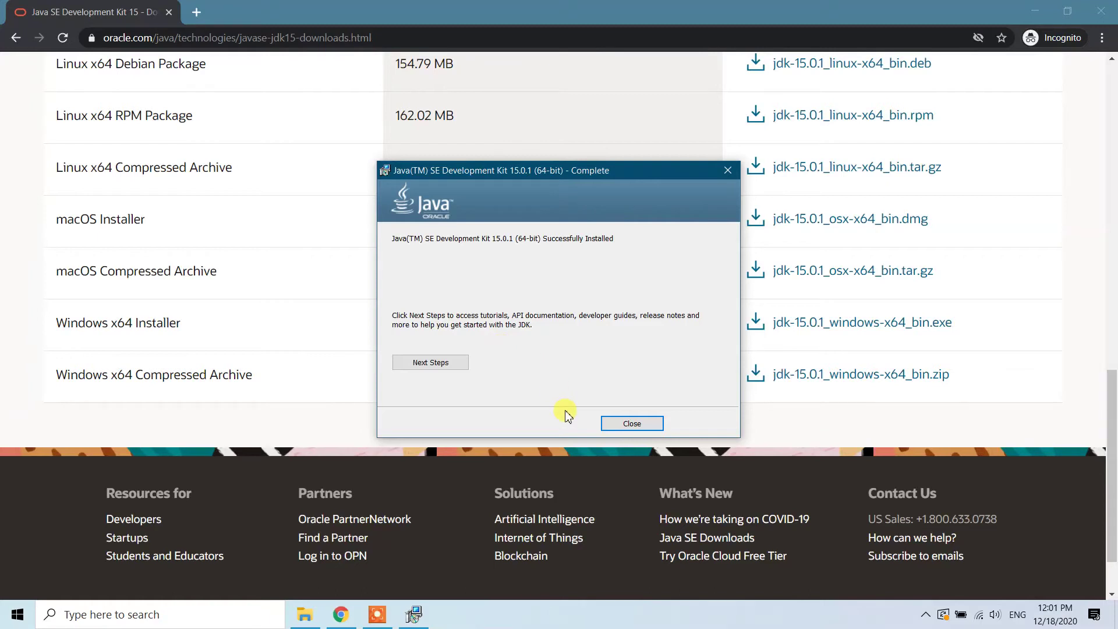
left_click(632, 424)
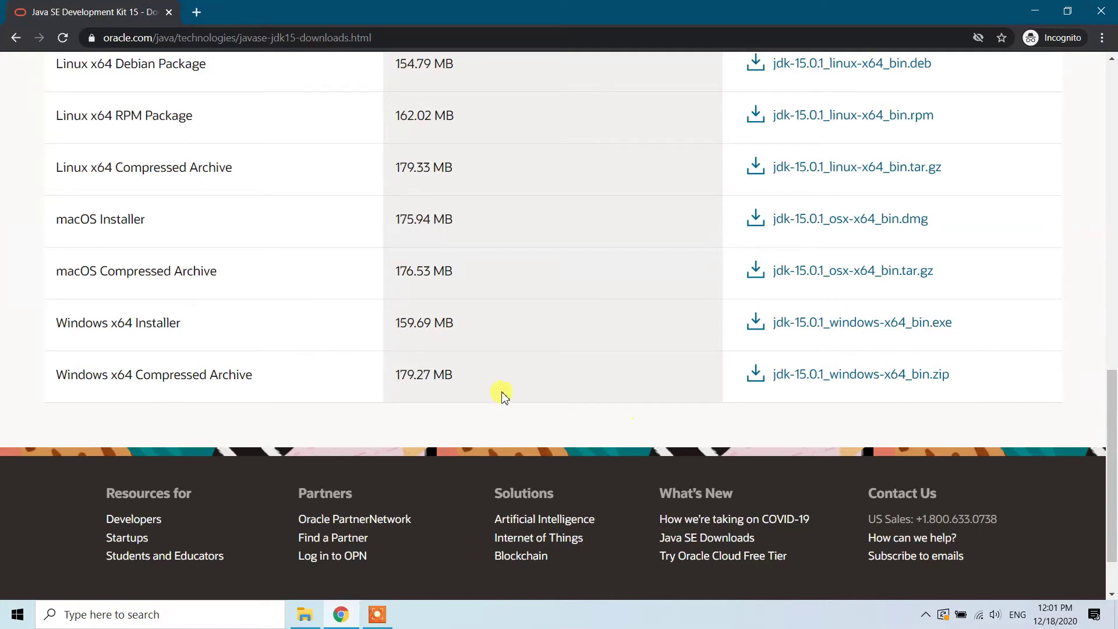
- Find the environment variables settings by searching 'path' and open the system Path variable for editing
left_click(221, 617)
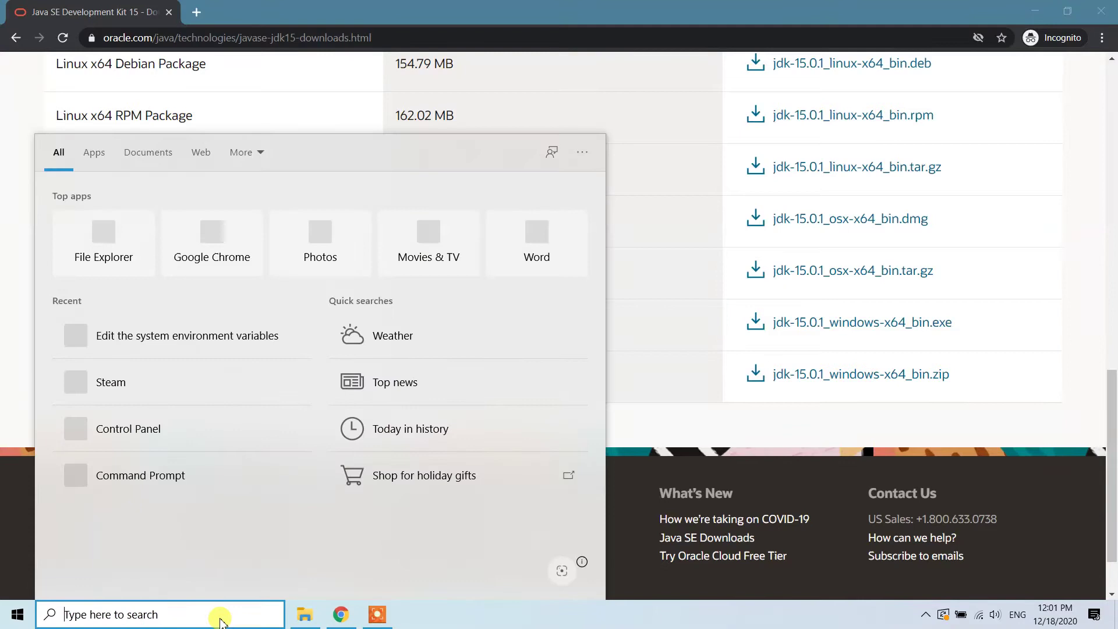
type("path")
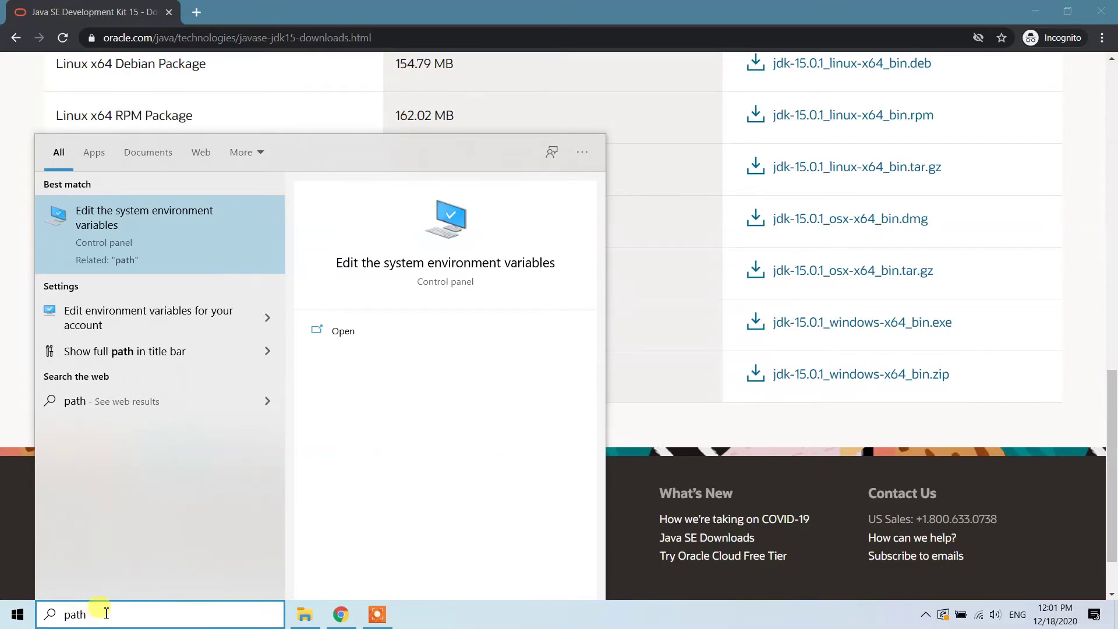
left_click(168, 224)
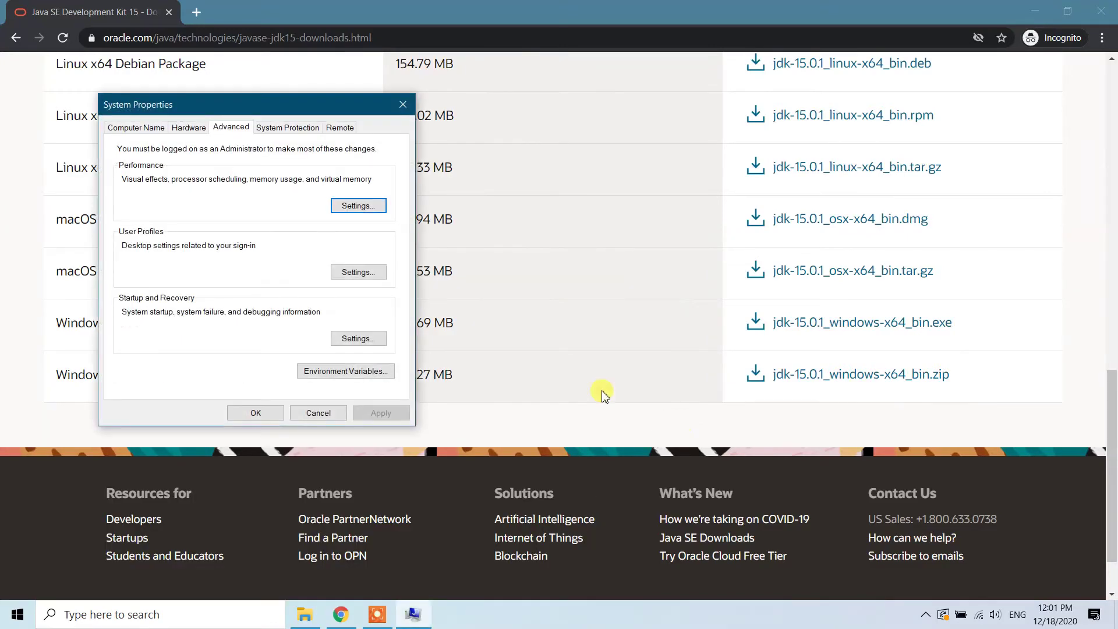
left_click(369, 377)
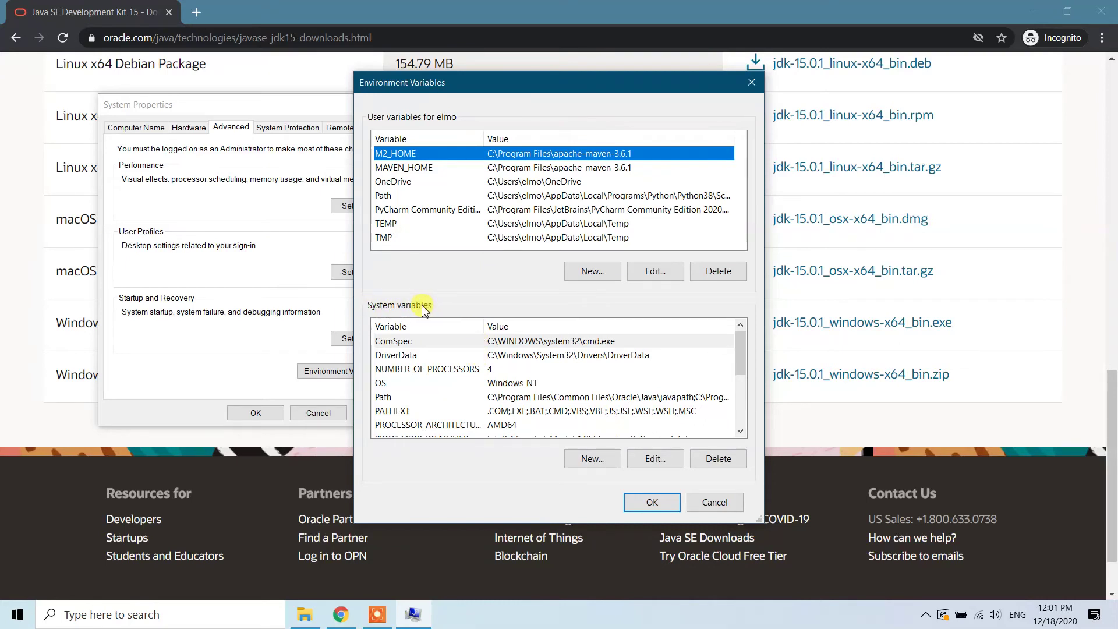
left_click(386, 398)
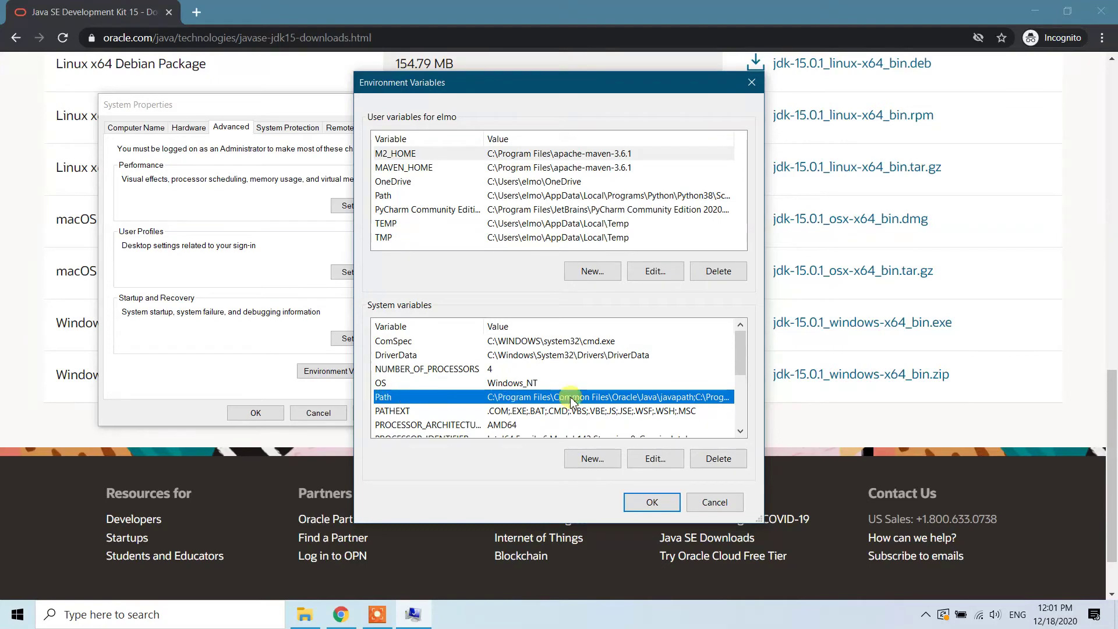
left_click(674, 464)
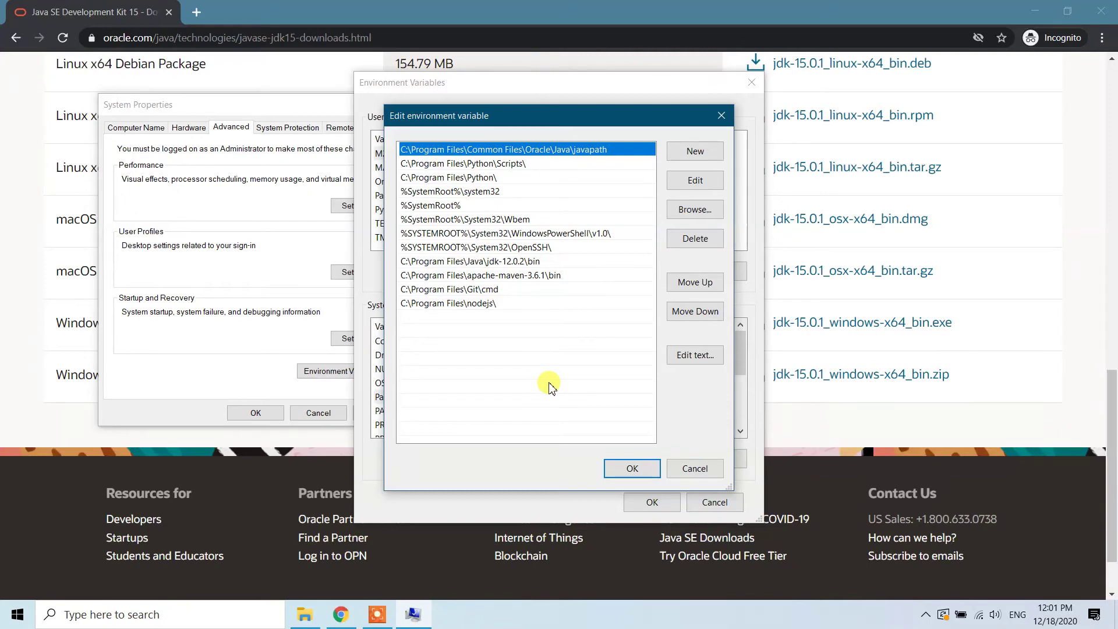
- Browse File Explorer to C:\Program Files\Java\jdk-15.0.1\bin and select its address-bar path
left_click(307, 623)
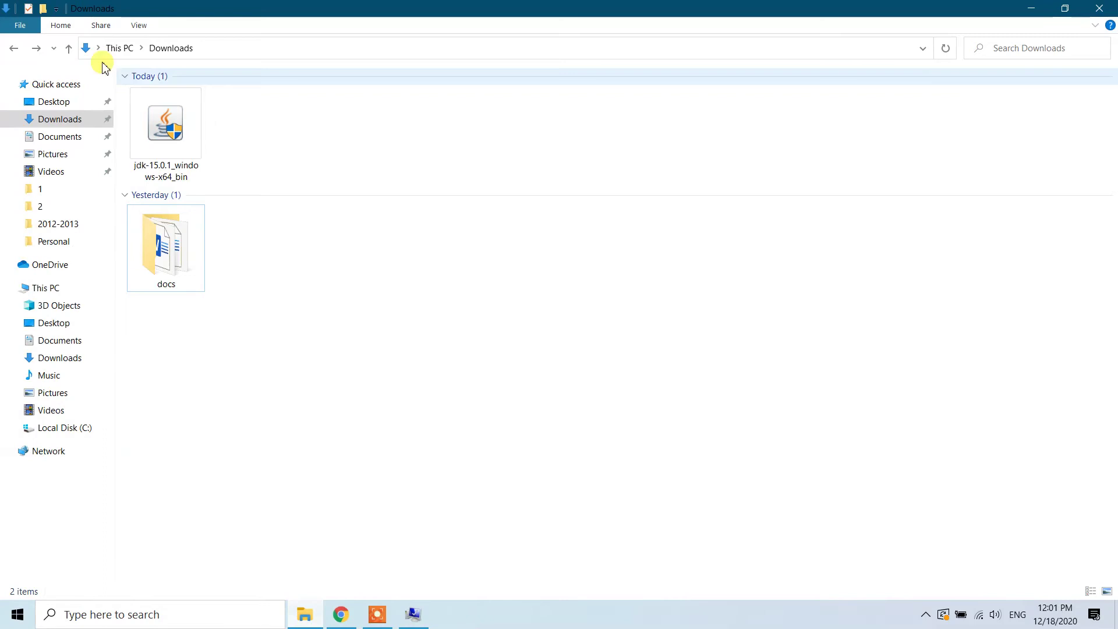
left_click(83, 434)
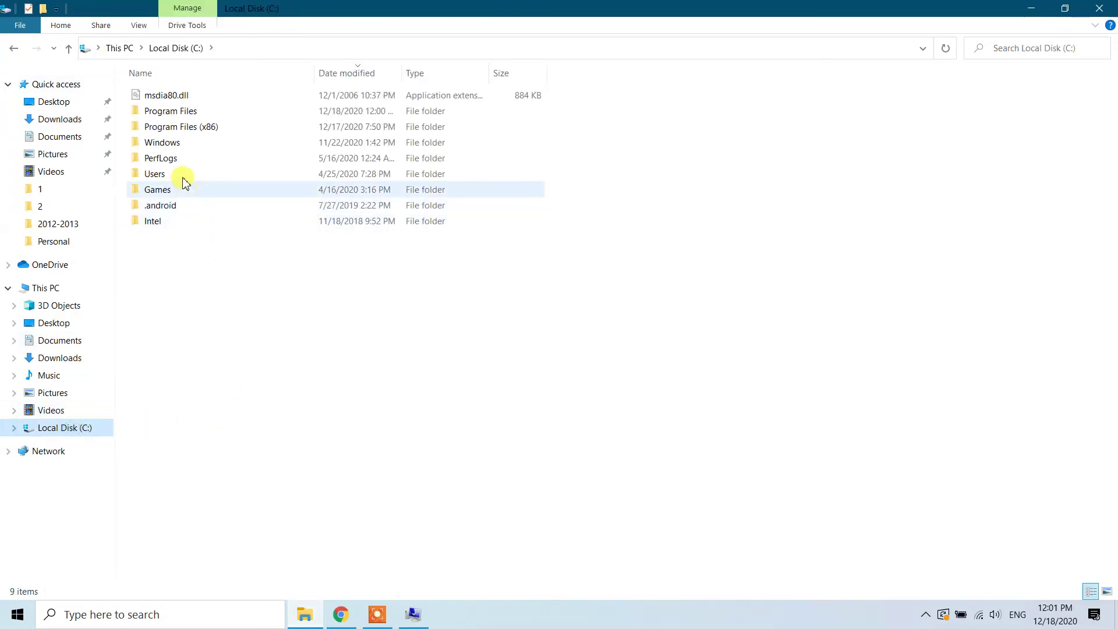
left_click(187, 115)
double_click(188, 115)
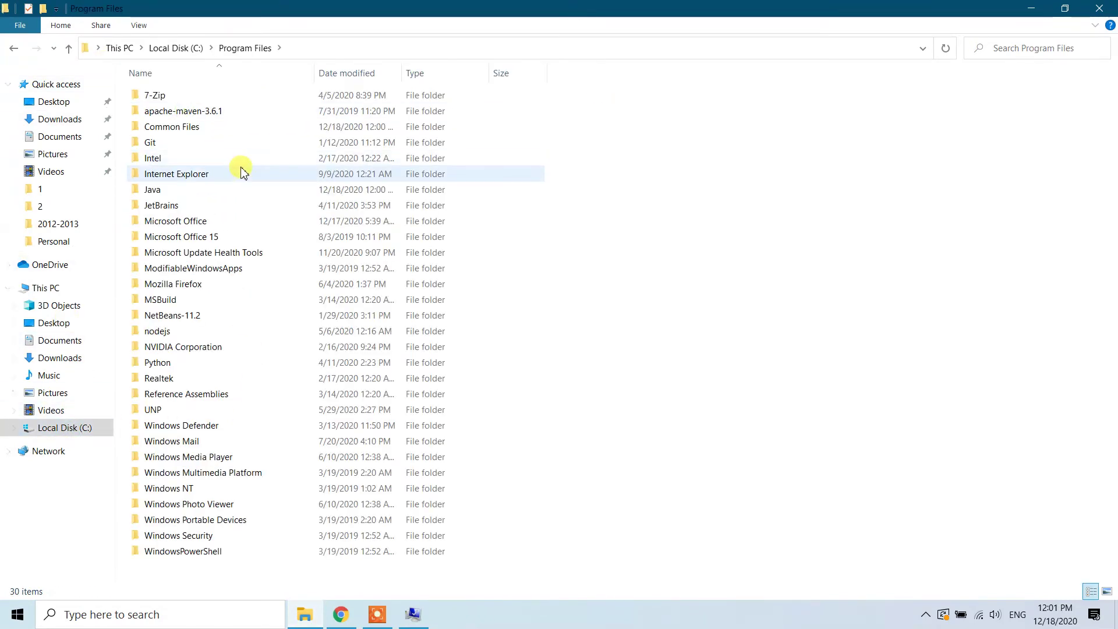
double_click(179, 188)
double_click(165, 98)
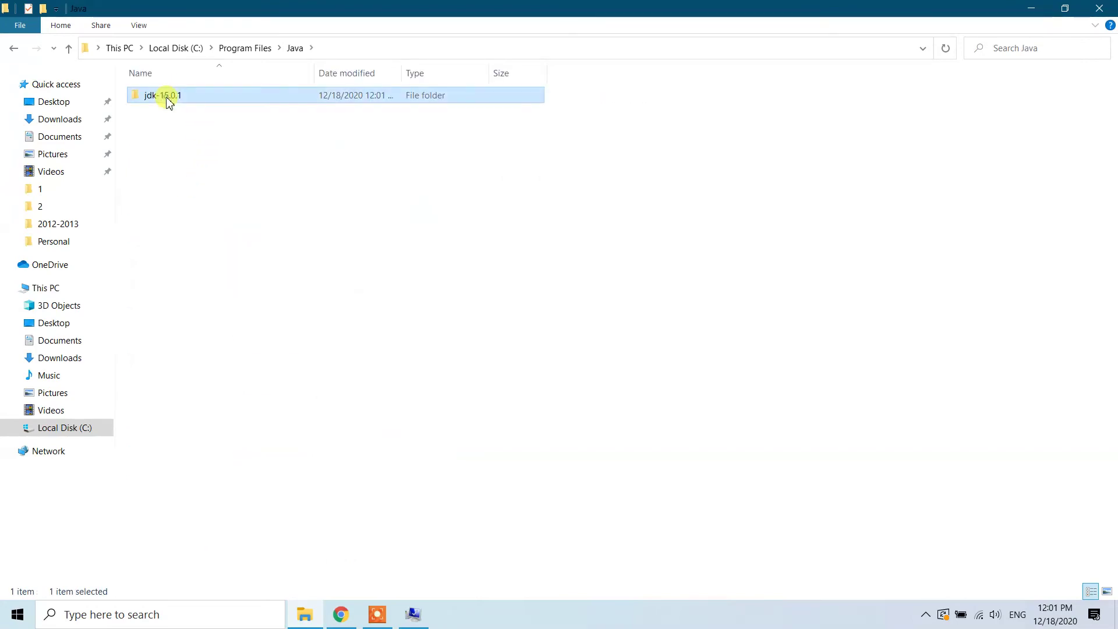
double_click(140, 96)
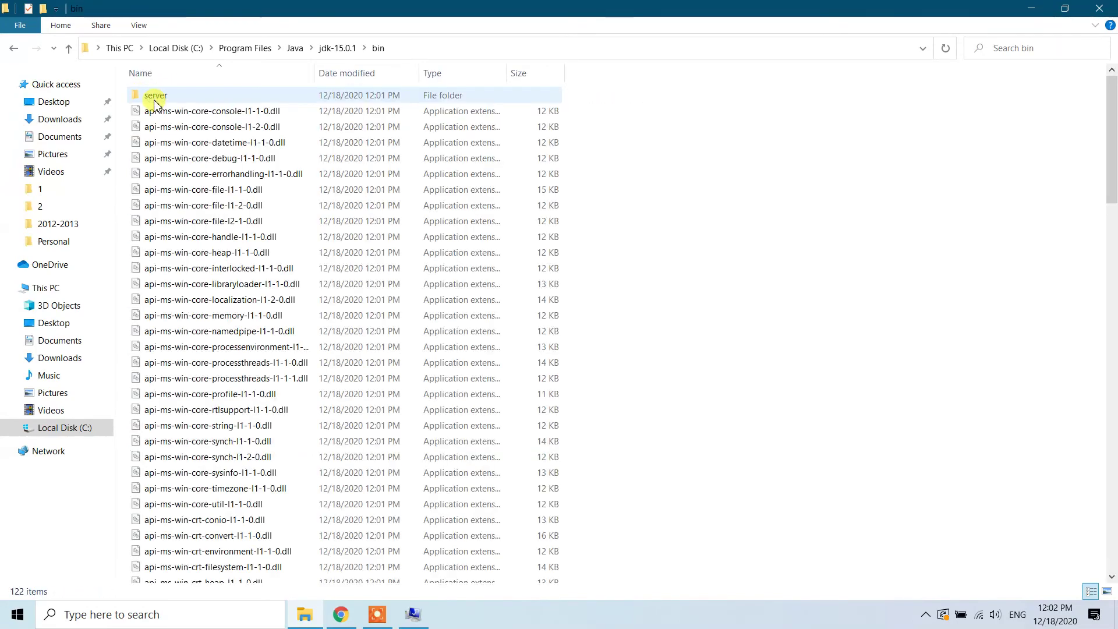
left_click(85, 51)
key("ctrl+c")
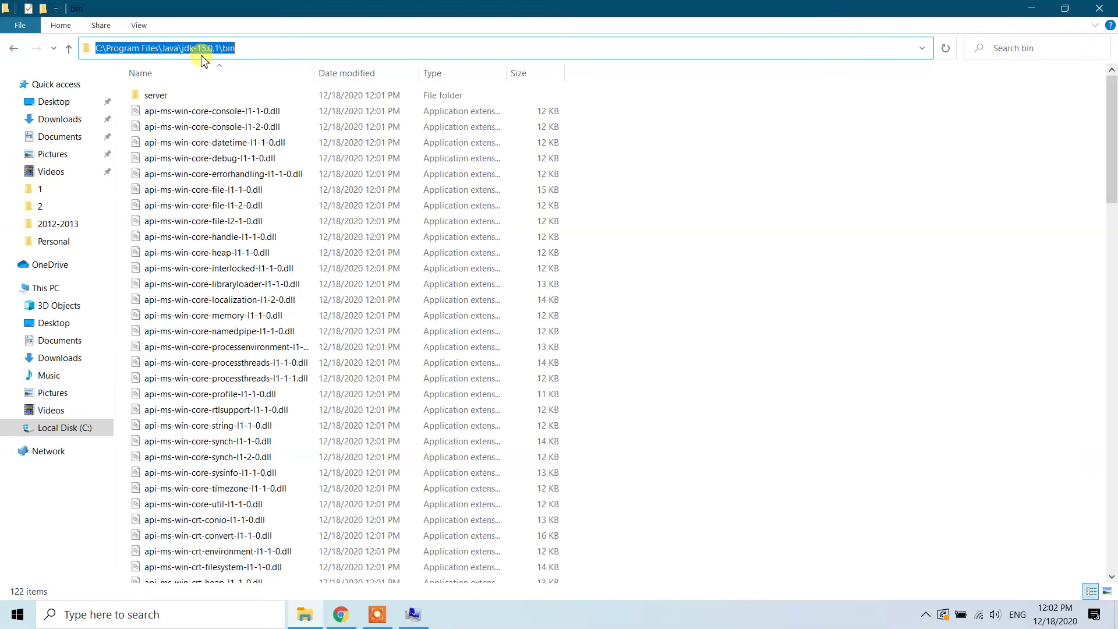
- Add C:\Program Files\Java\jdk-15.0.1\bin as a new entry in the system Path
left_click(414, 615)
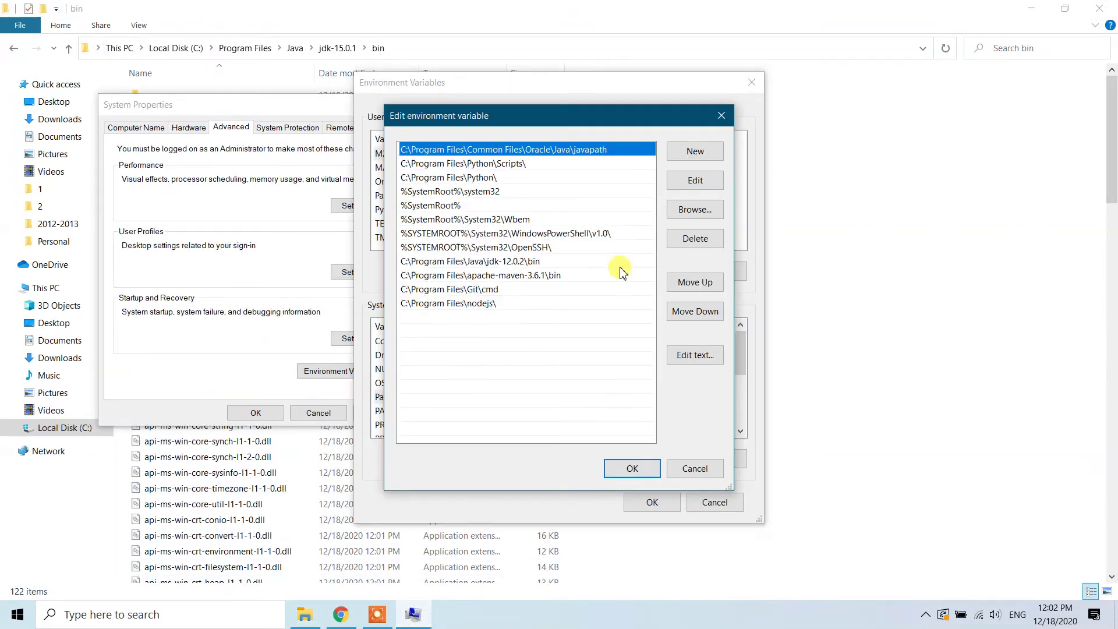
left_click(682, 153)
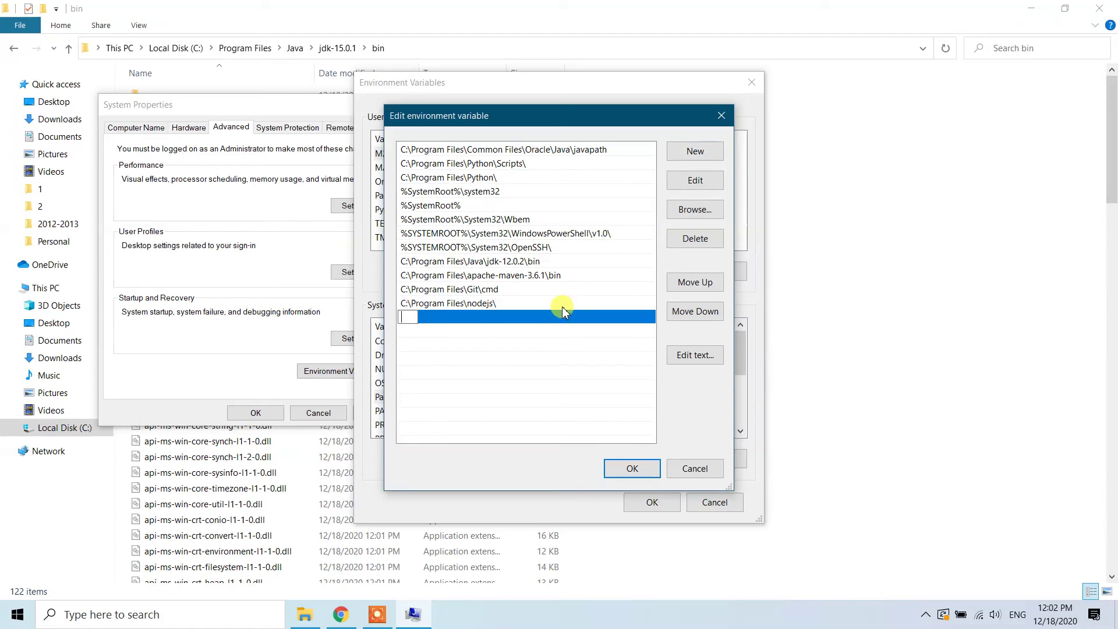
key("ctrl+v")
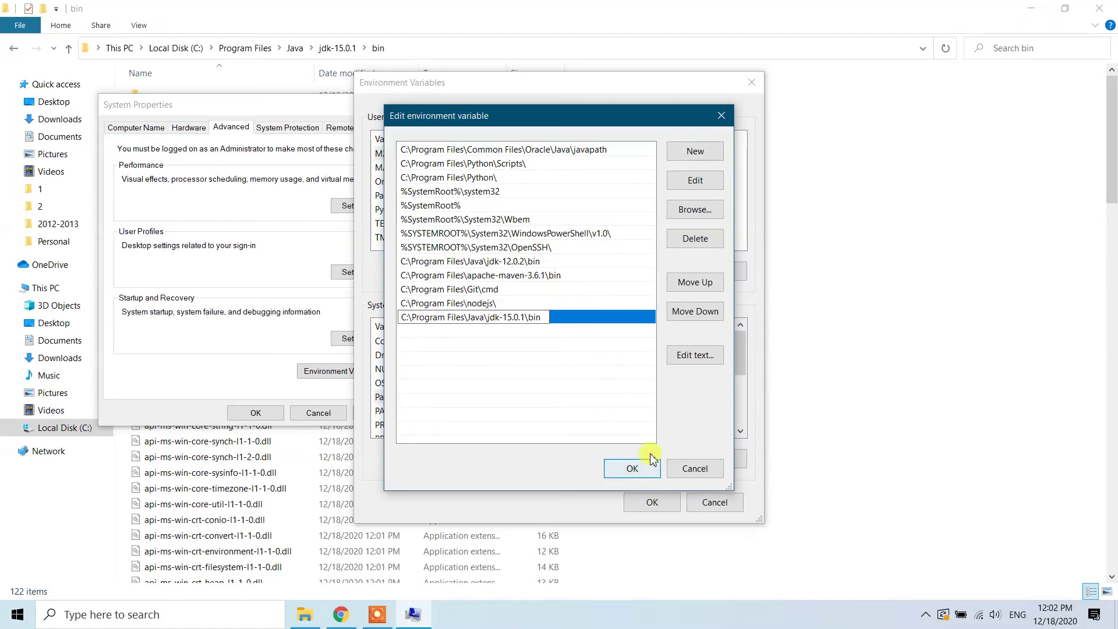
left_click(631, 472)
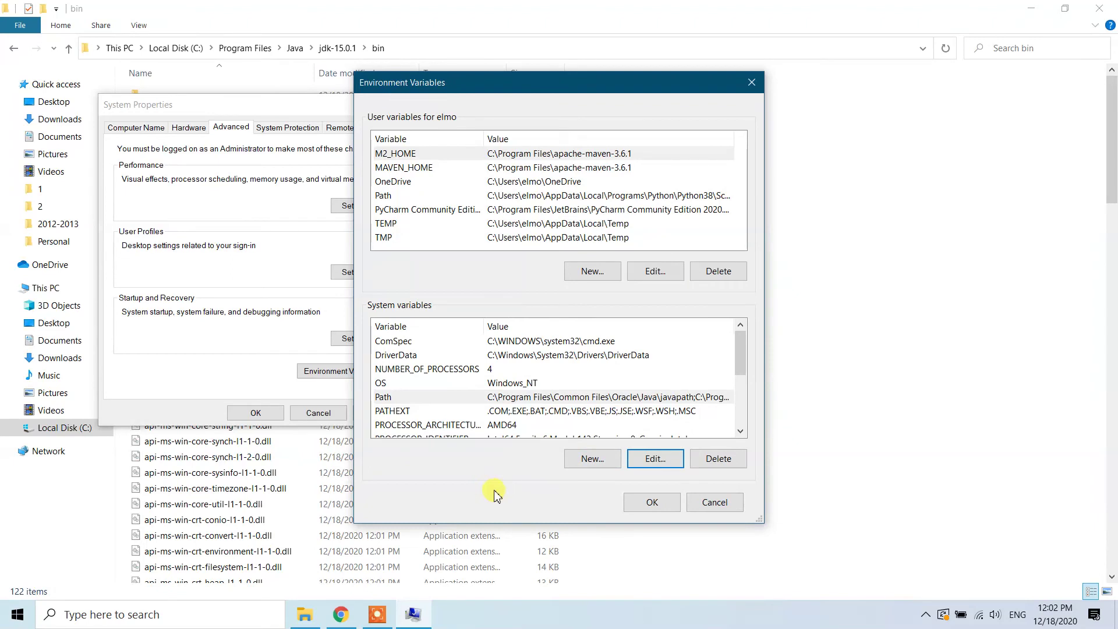
- Create system variable JAVA_HOME set to C:\Program Files\Java\jdk-15.0.1 and save the environment variables
scroll(441, 406, "down", 3)
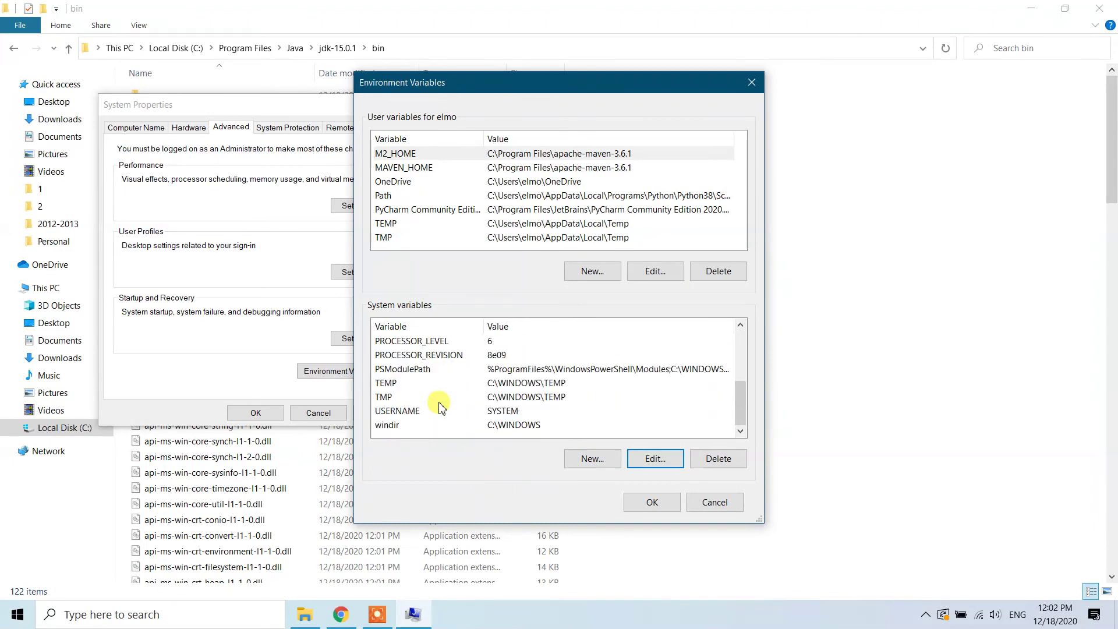
scroll(441, 406, "up", 3)
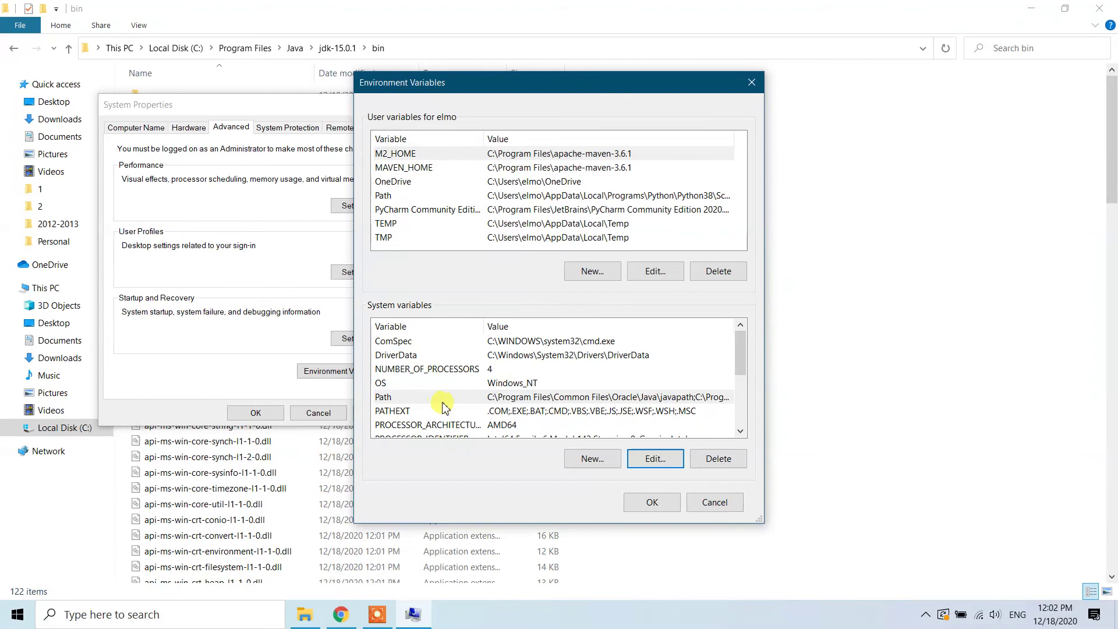
left_click(592, 458)
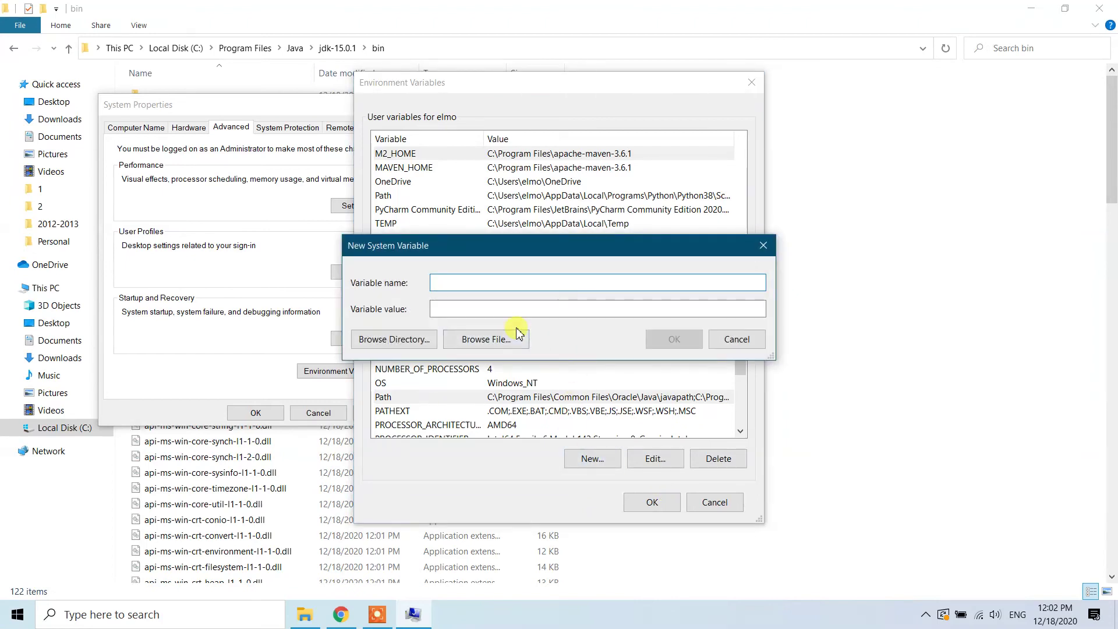
type("JA")
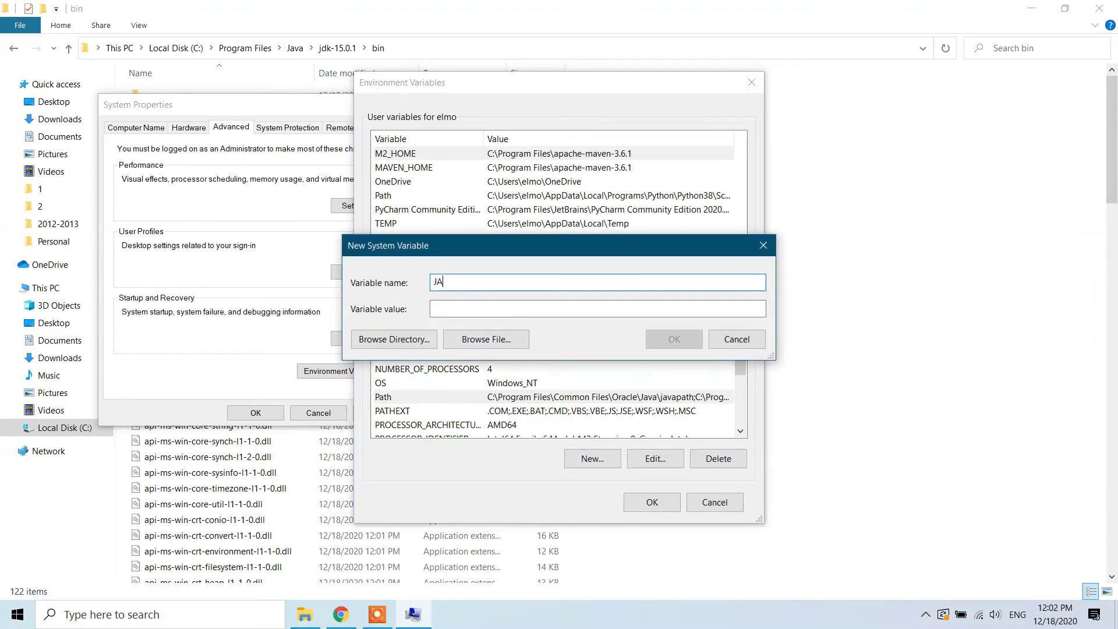
type("VA_HOME")
left_click(523, 309)
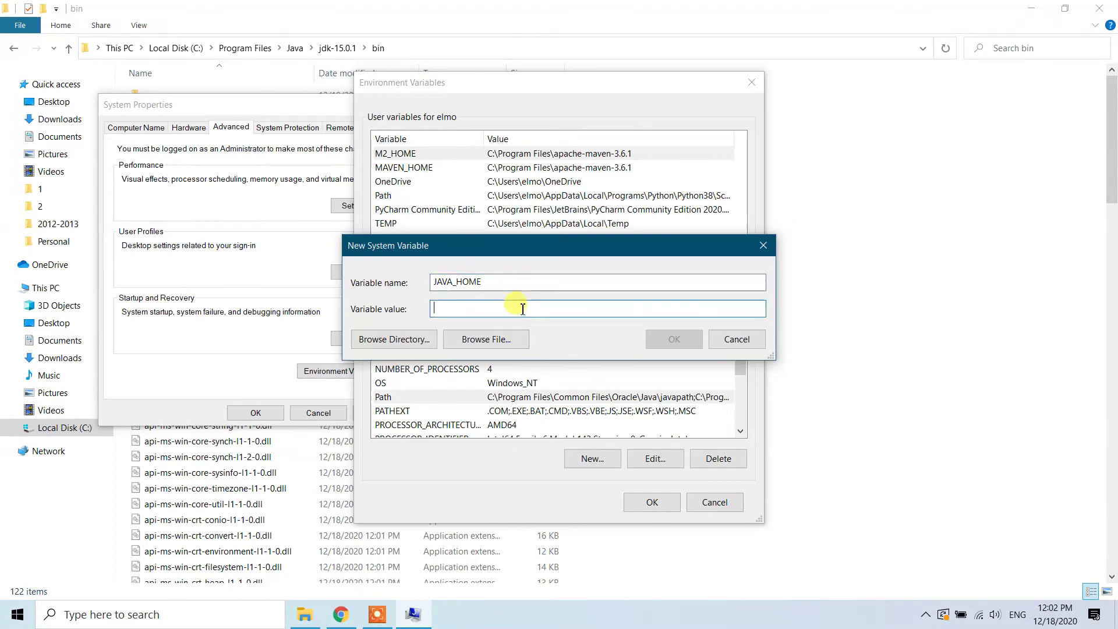
key("ctrl+v")
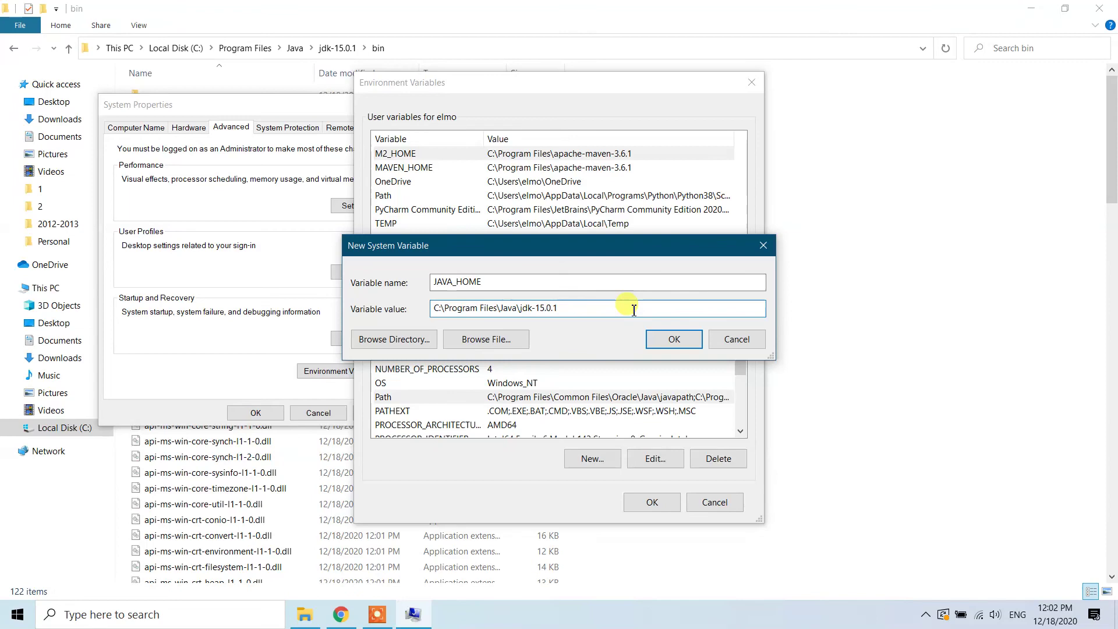
left_click(658, 339)
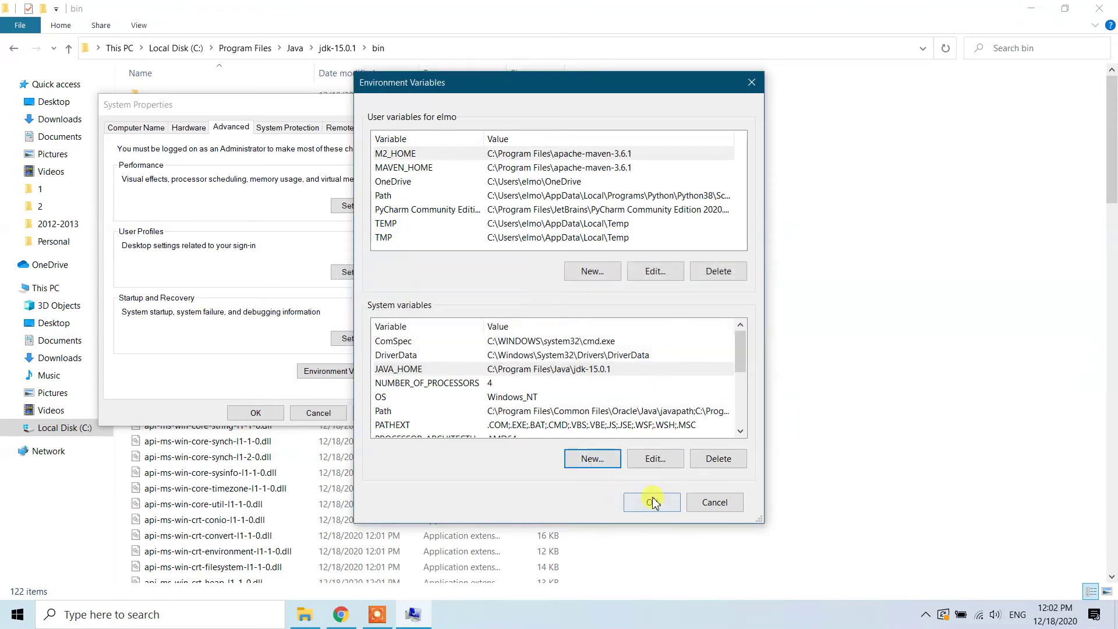
left_click(653, 502)
- Close System Properties, open Command Prompt via 'cmd', and run java -version to confirm 15.0.1
left_click(256, 415)
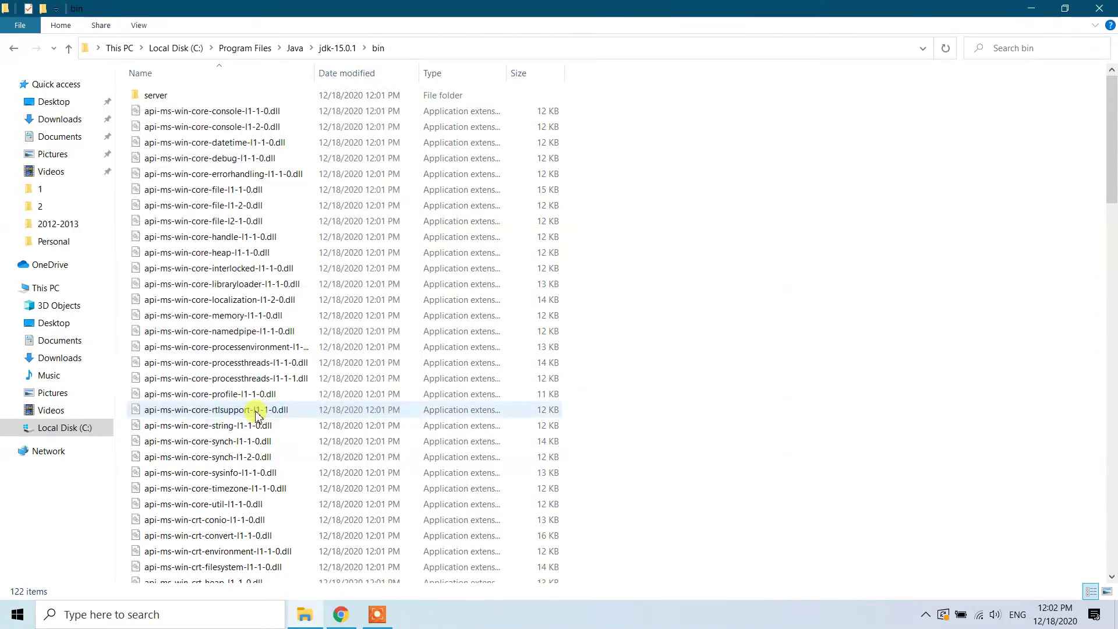
left_click(160, 616)
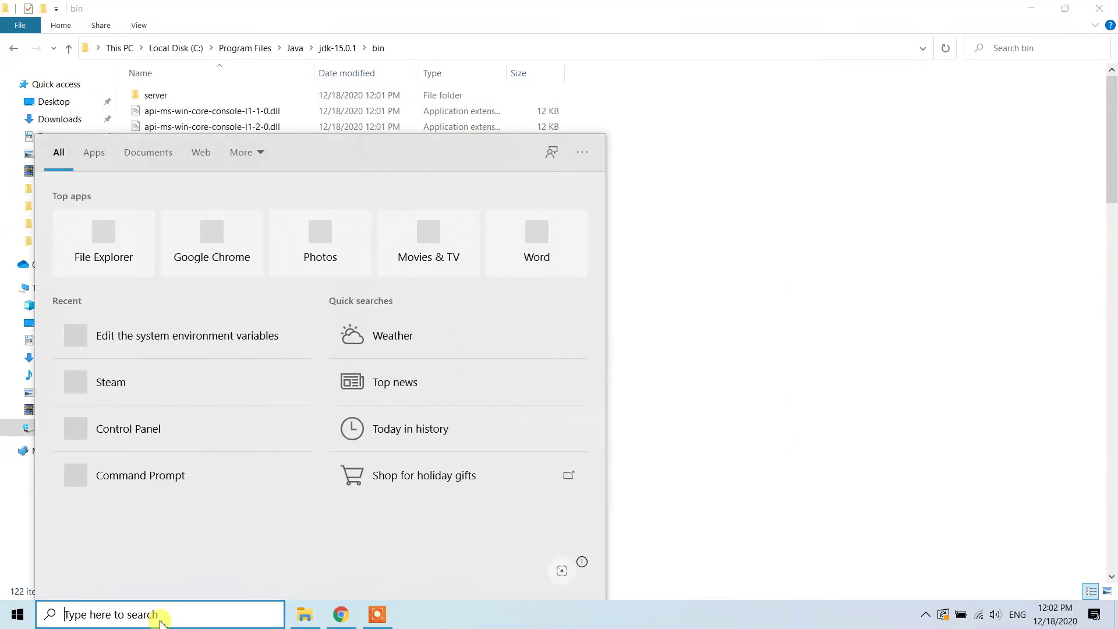
type("cmd")
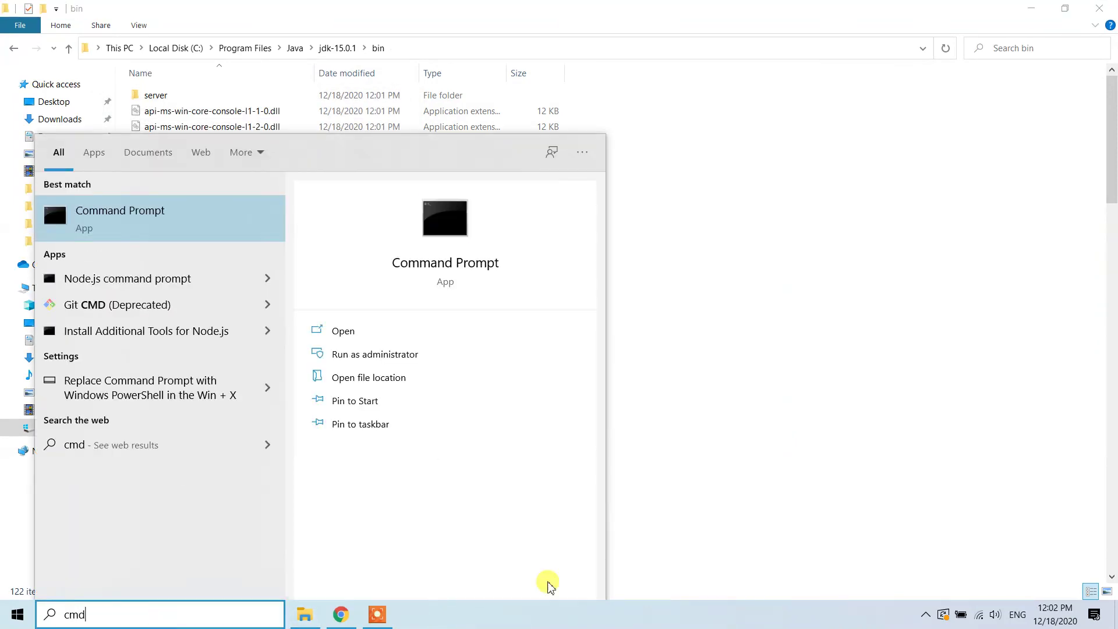
left_click(140, 227)
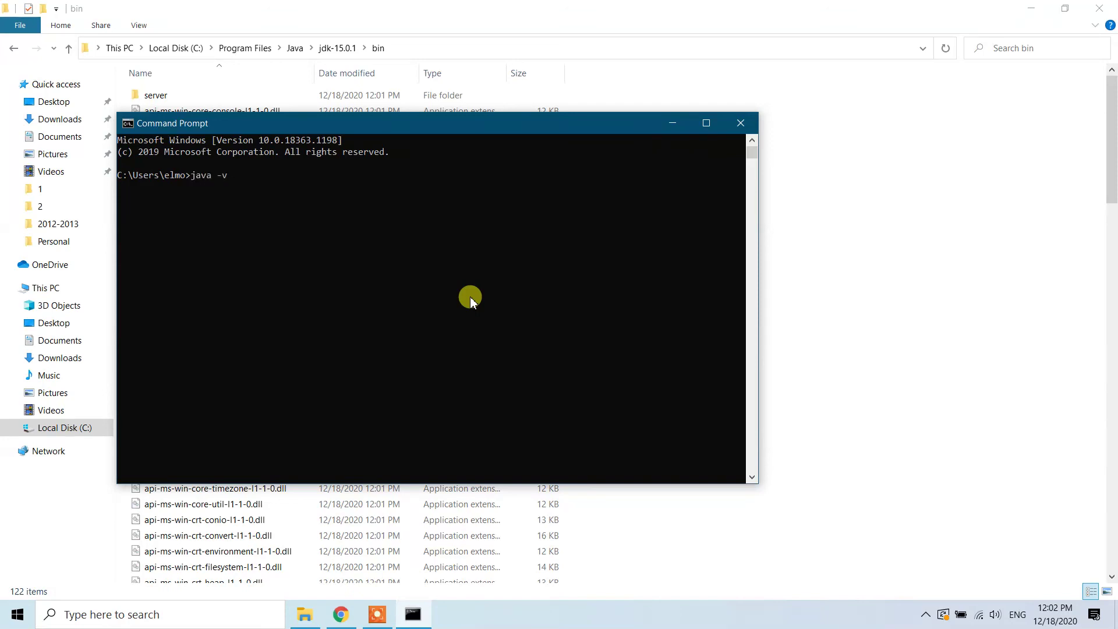
key("Return")
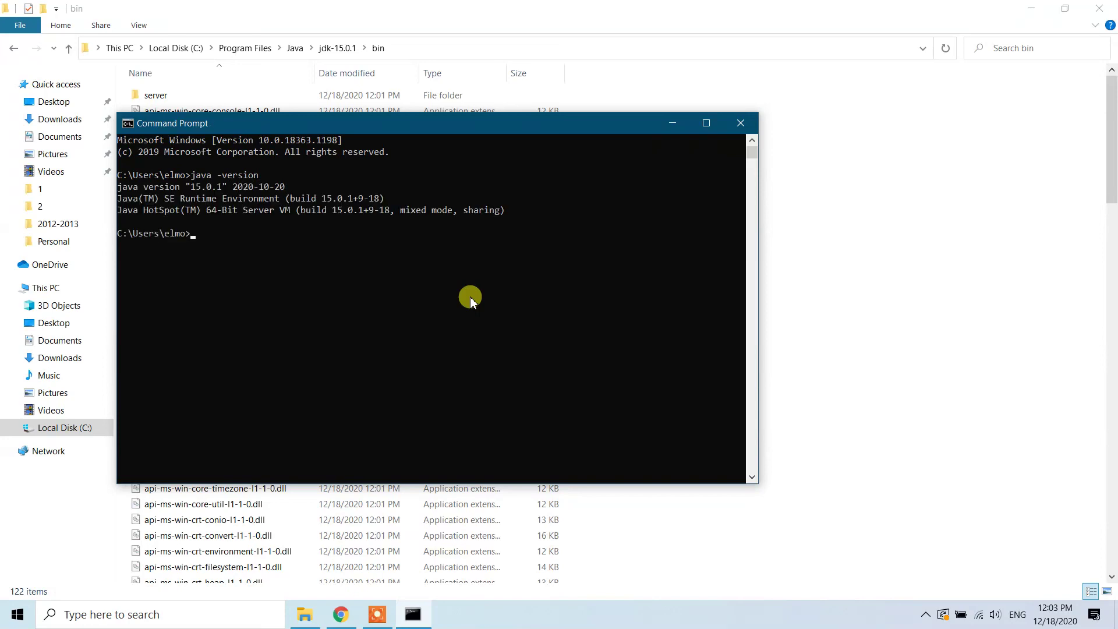